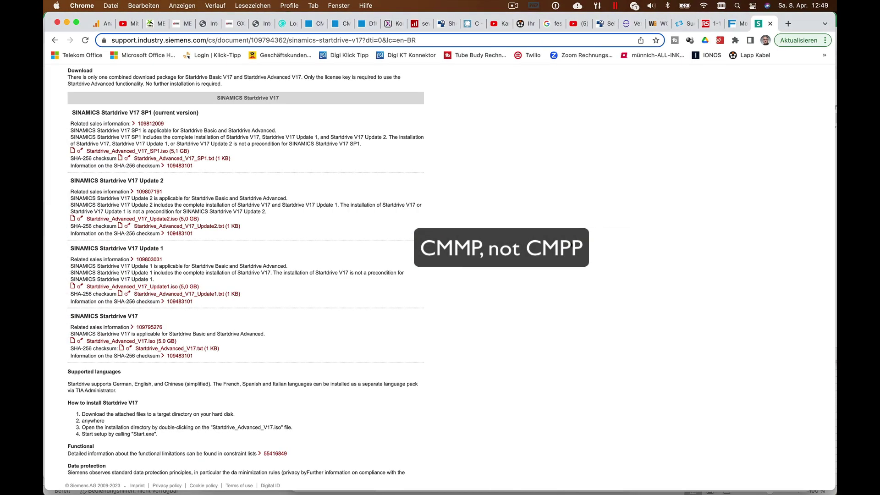
- Switch to the Festo product page tab, then bring Festo Configuration Tool to the front
left_click(735, 27)
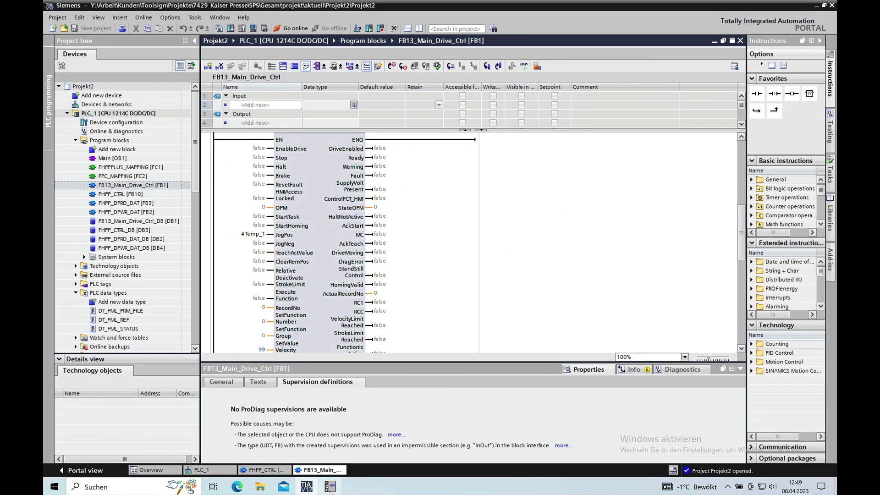
left_click(329, 486)
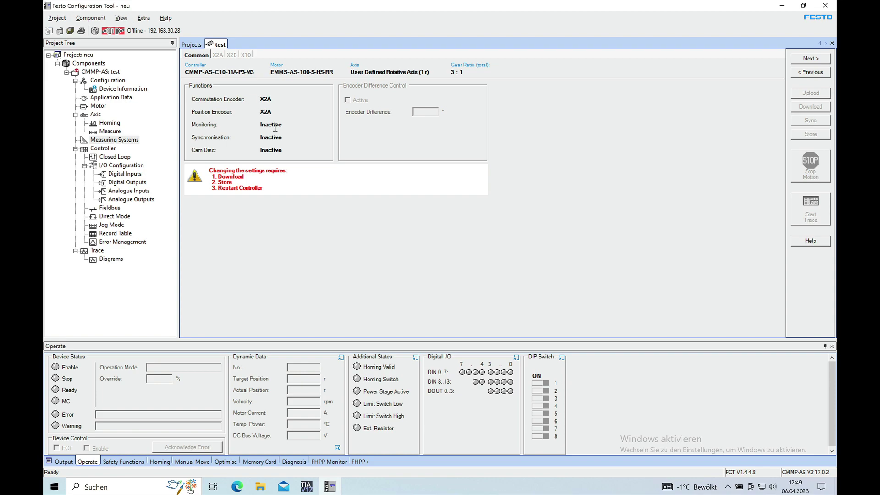
- Return to the Festo CMMP-AS-C10-11A-P3-M3 product page and scroll through it
key("ctrl+Left")
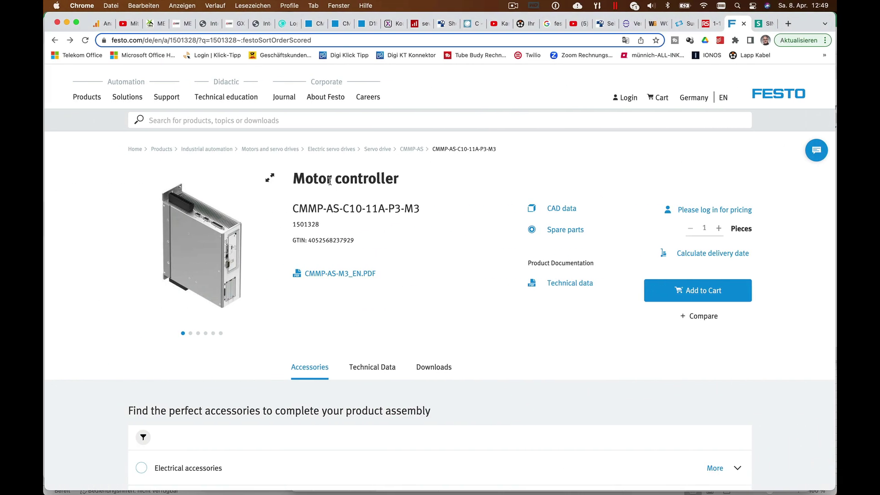
scroll(425, 242, "down", 1)
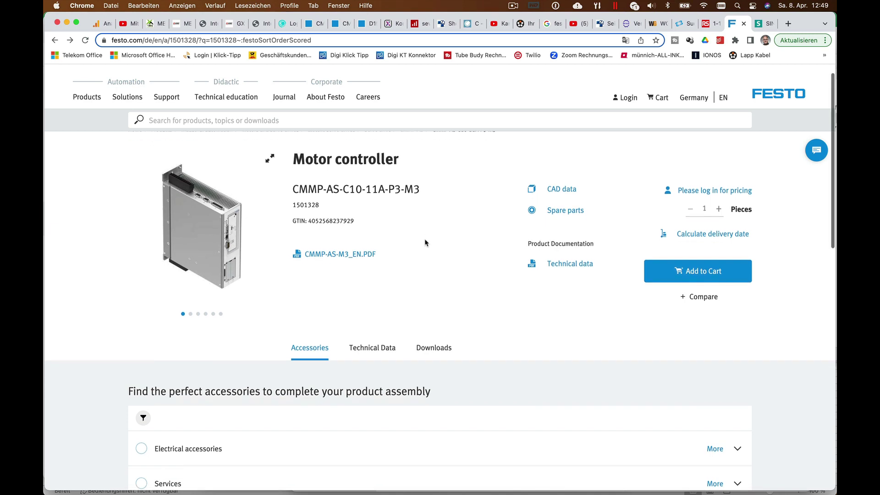
scroll(425, 243, "down", 1)
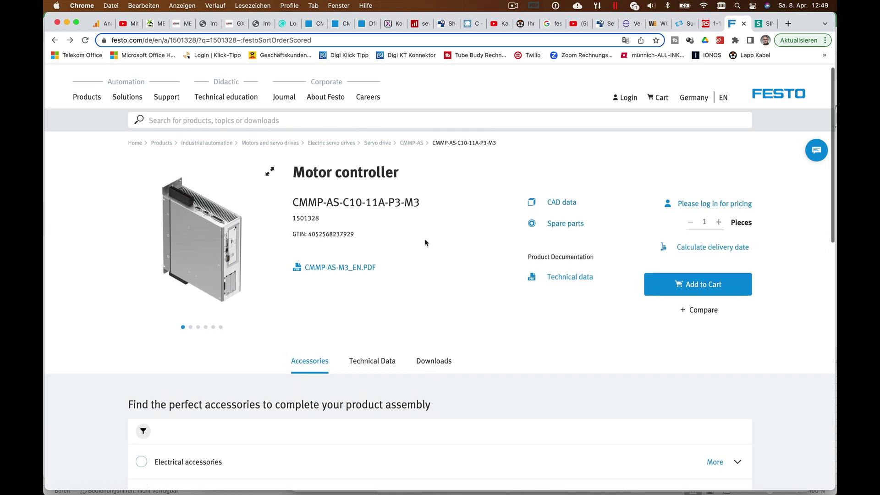
scroll(447, 267, "down", 3)
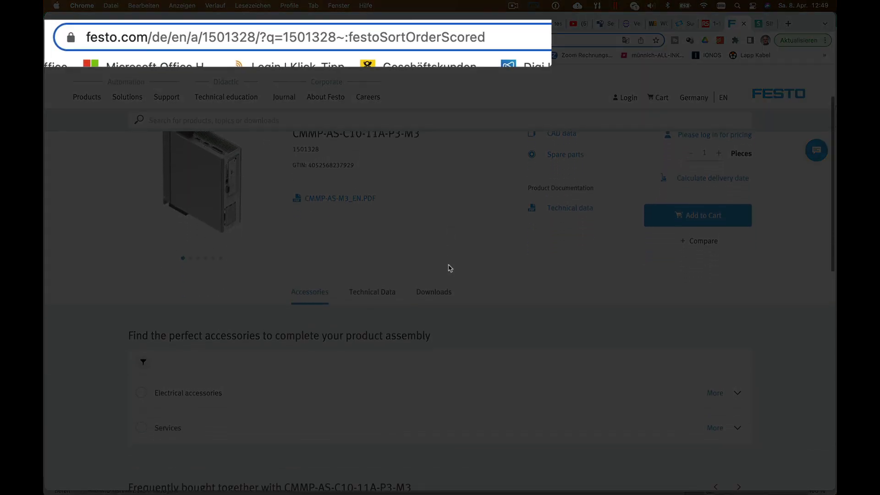
scroll(447, 267, "up", 3)
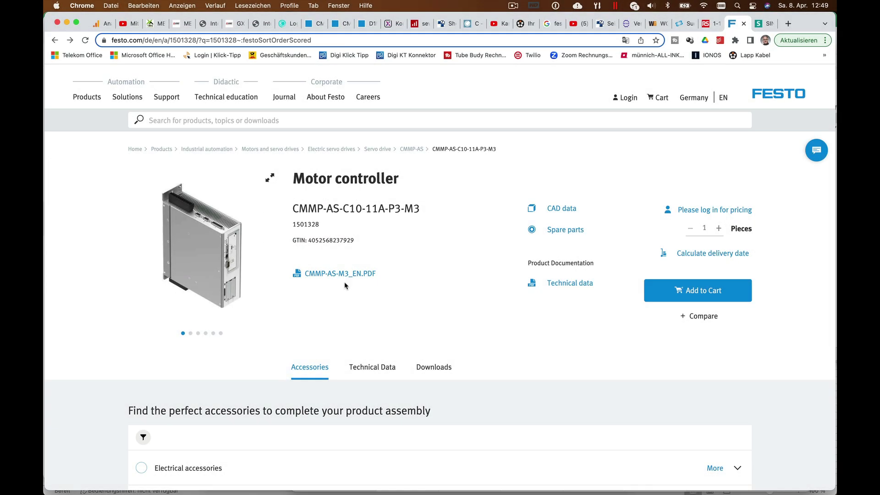
scroll(486, 310, "down", 3)
- Filter Downloads to Software and expand the FCT PlugIn CMMP-AS 2.17.0.2 entry
left_click(441, 314)
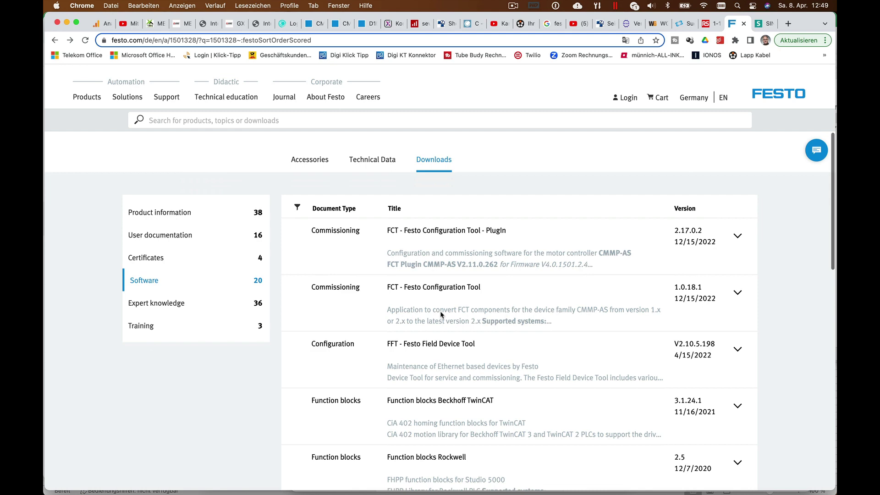
left_click(145, 278)
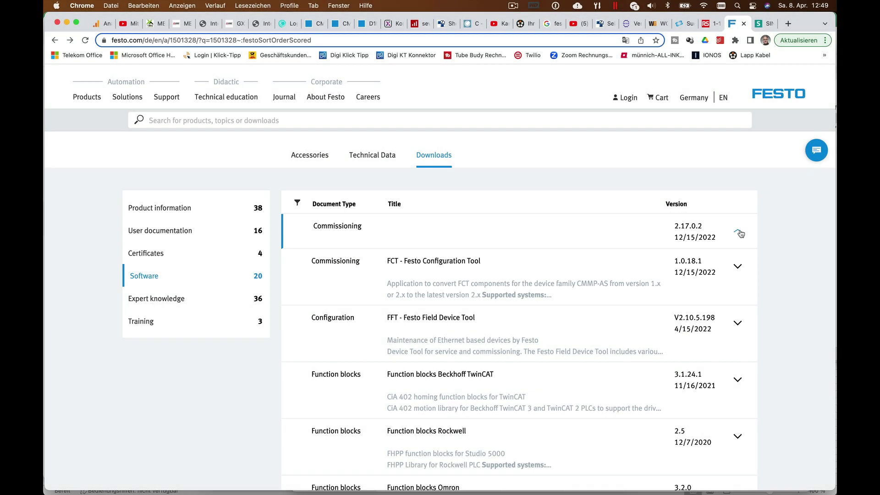
left_click(738, 232)
scroll(741, 234, "down", 3)
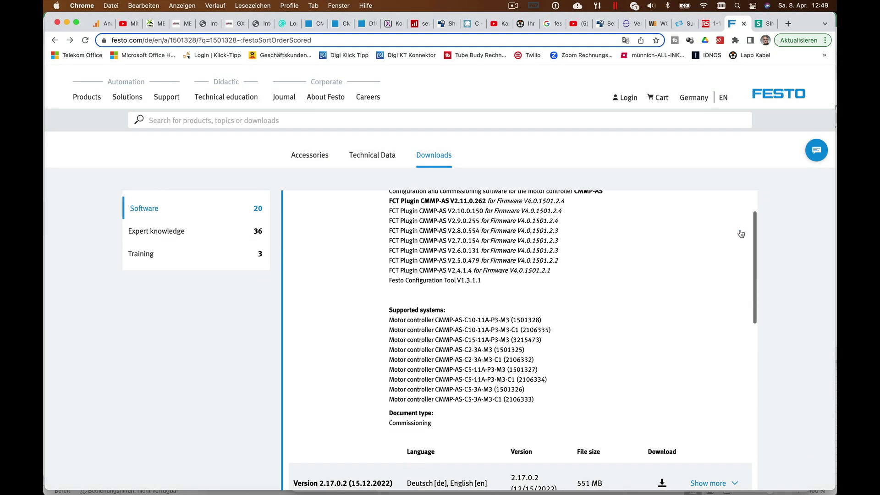
scroll(741, 234, "down", 3)
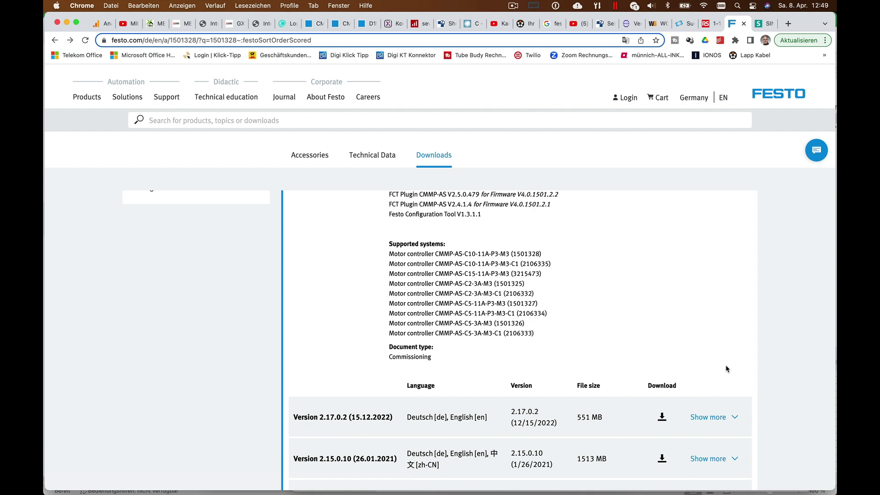
scroll(777, 230, "up", 5)
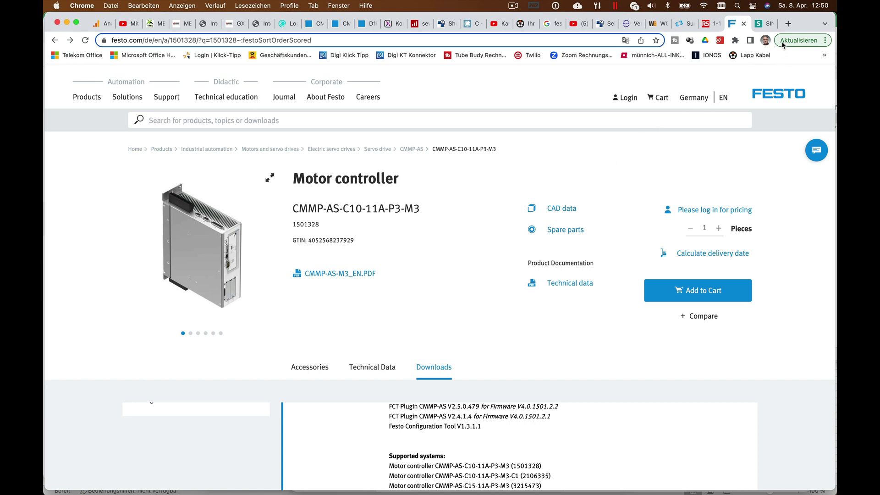
- Switch back to the Siemens Startdrive V17 download tab in Chrome
left_click(765, 28)
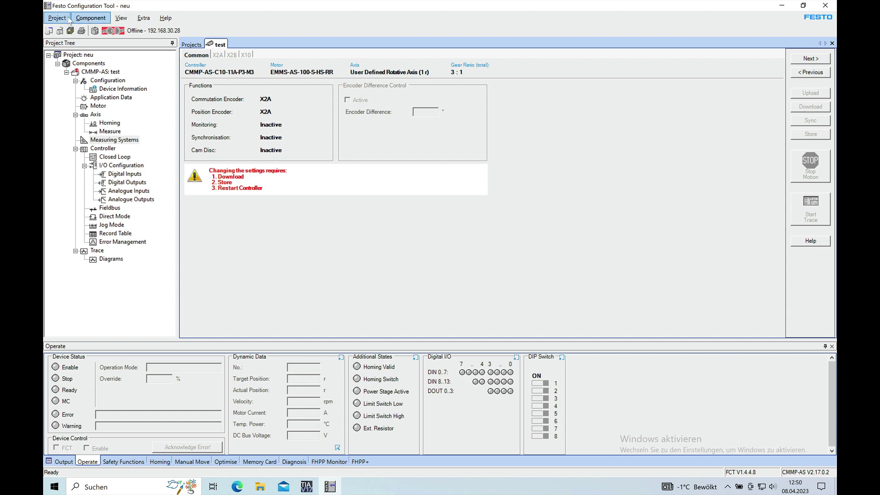
- Create project Tutorial_1 titled Hello, adding _1 after the duplicate-name error
left_click(63, 18)
left_click(70, 31)
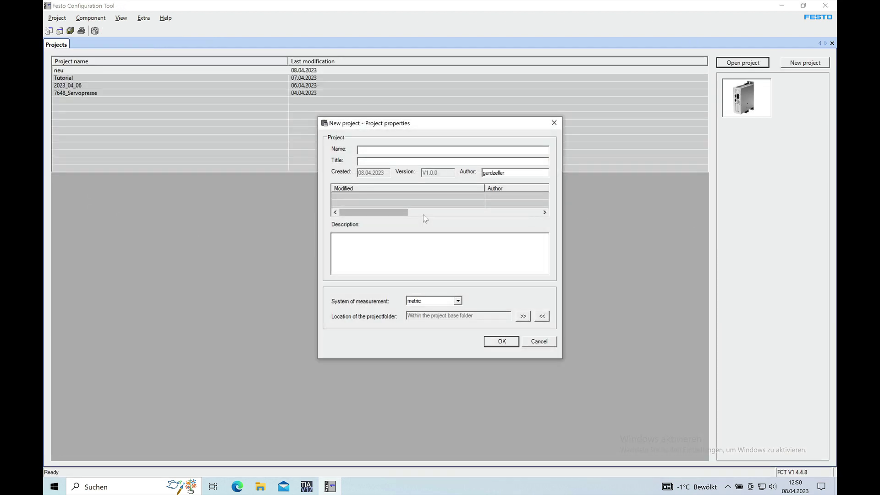
type("Tutorial")
left_click(374, 161)
type("Hell")
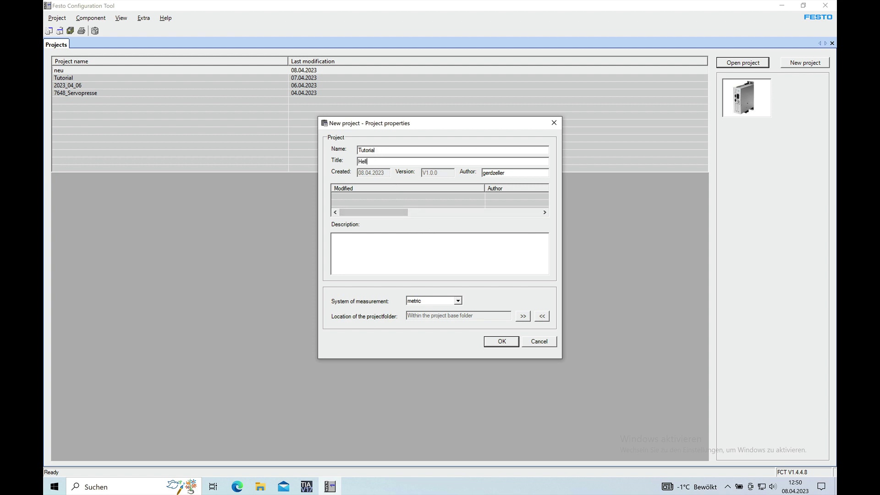
type("o")
left_click(502, 343)
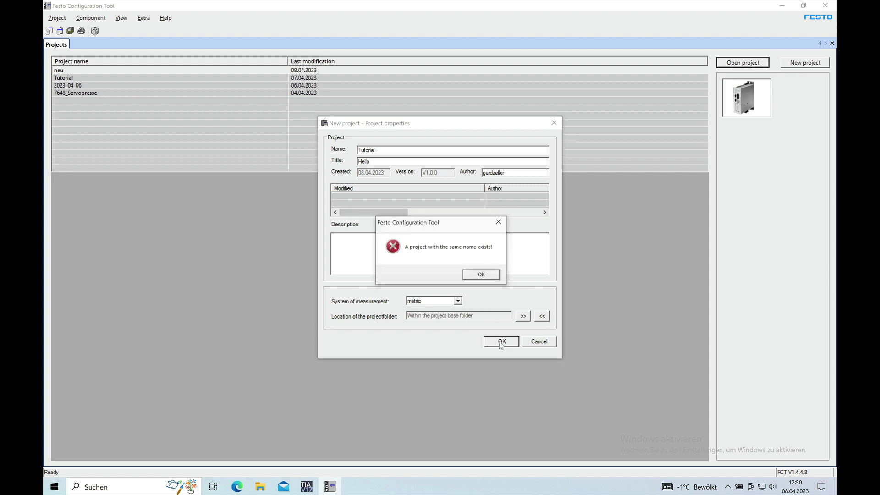
left_click(476, 275)
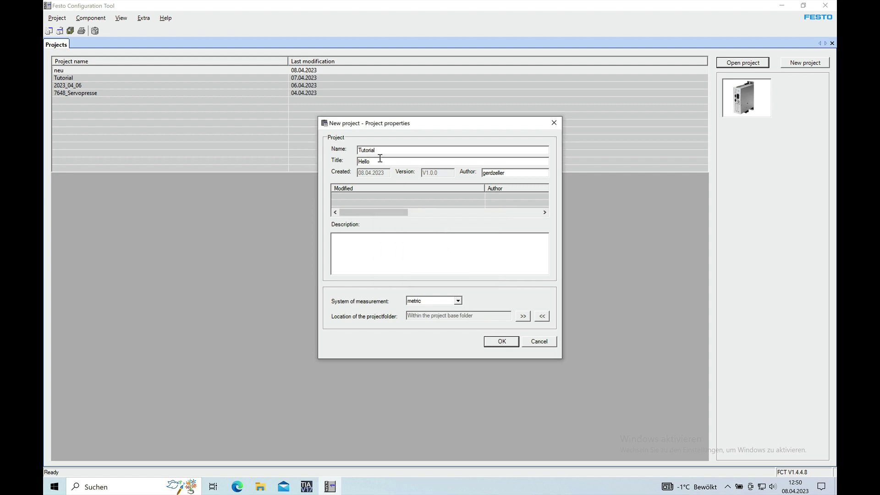
type("_1")
left_click(496, 345)
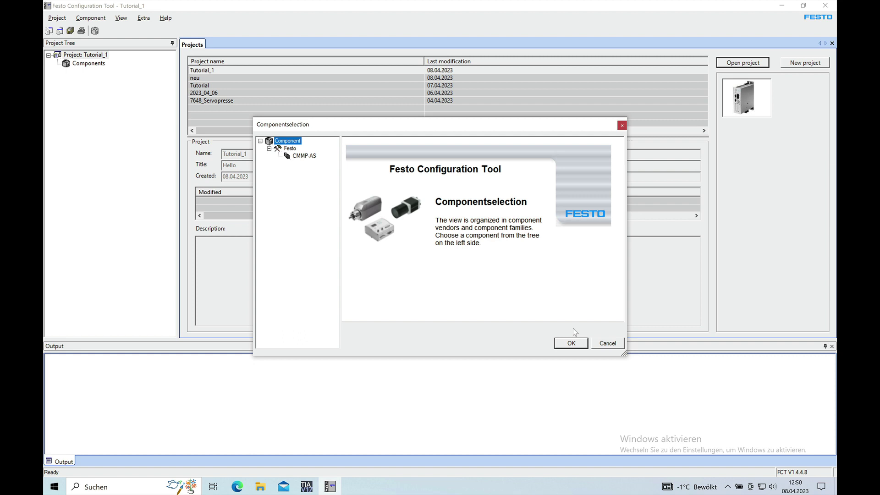
- Select CMMP-AS in Componentselection and name the component 'My Project'
left_click(571, 345)
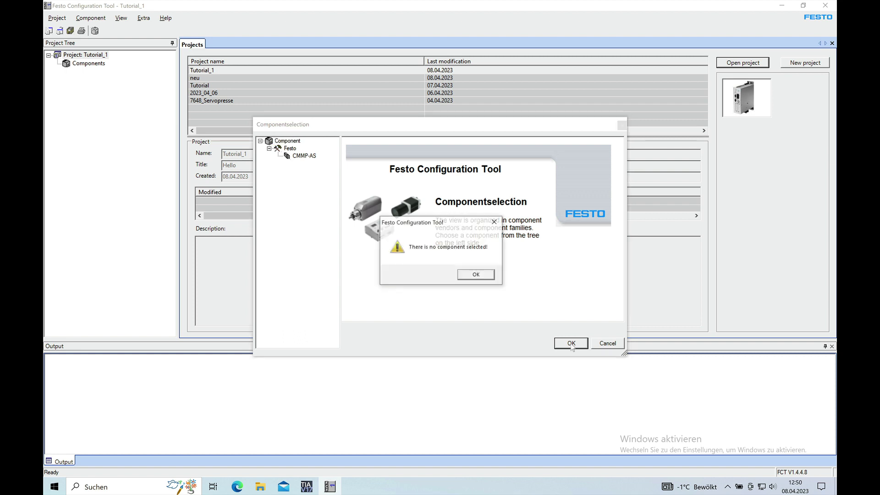
left_click(474, 275)
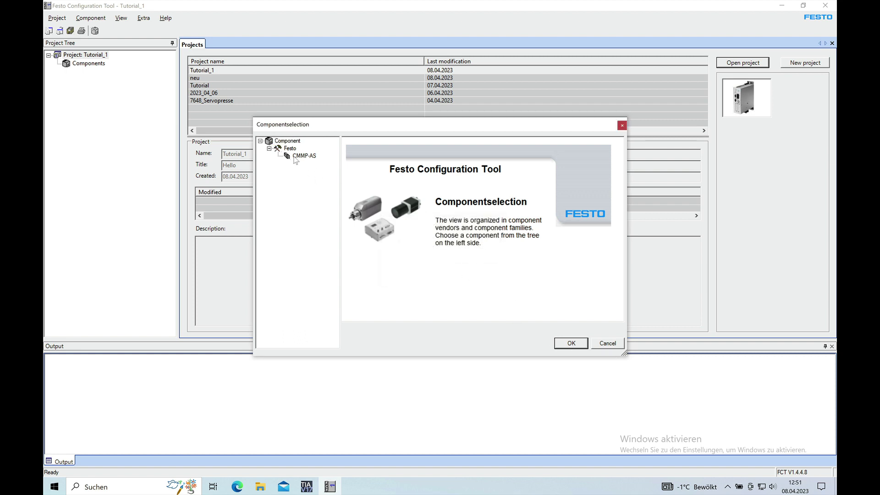
left_click(295, 156)
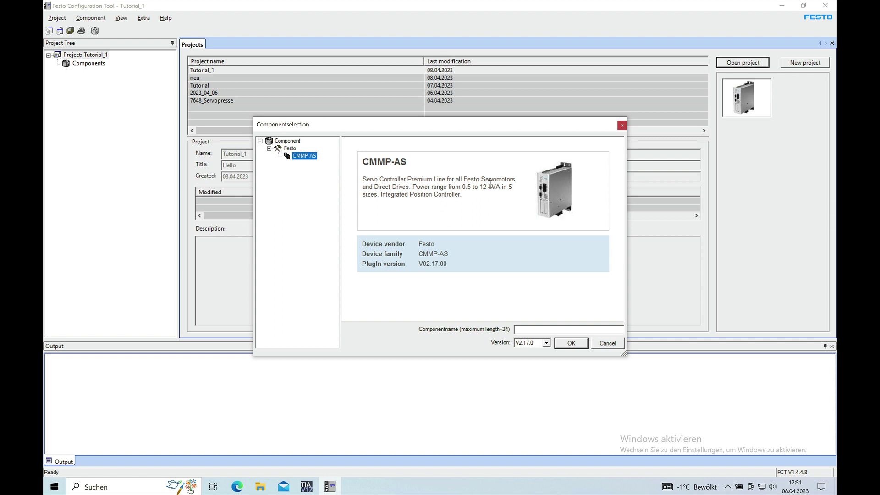
left_click(522, 329)
type("My Project")
left_click(571, 343)
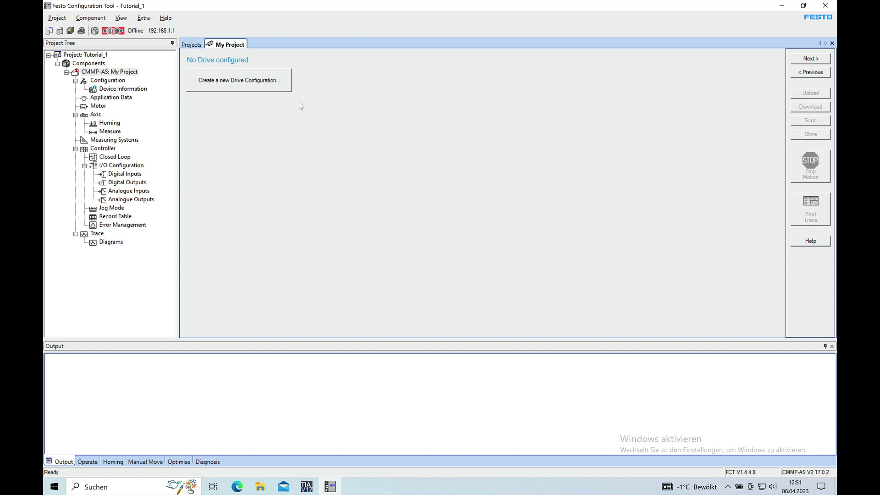
- Start a new drive configuration with controller type CMMP-AS-C10-11A-P3-M3
left_click(264, 81)
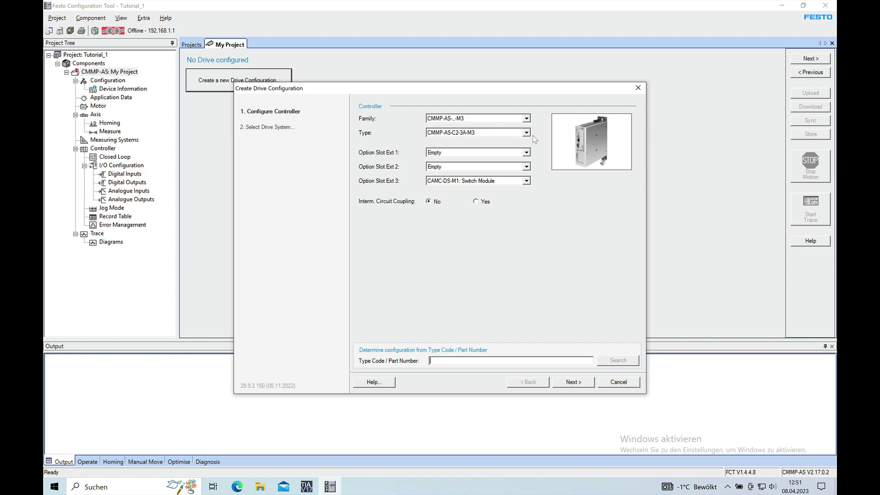
left_click(526, 133)
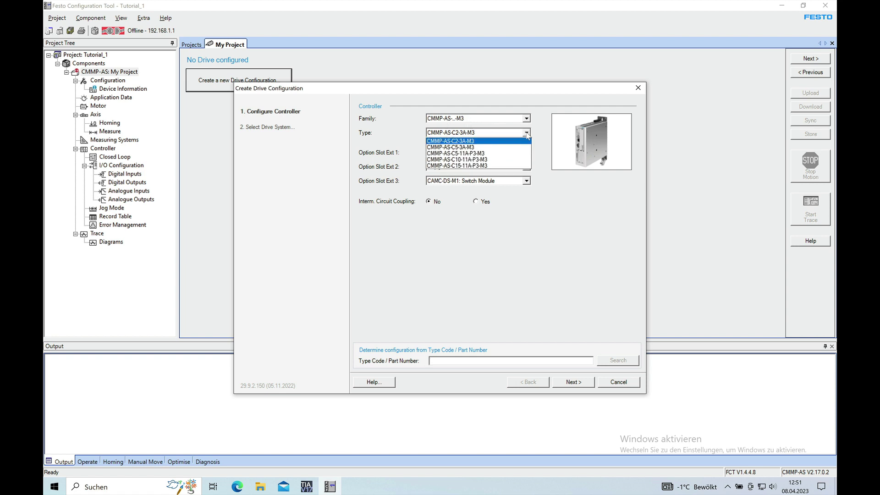
left_click(476, 160)
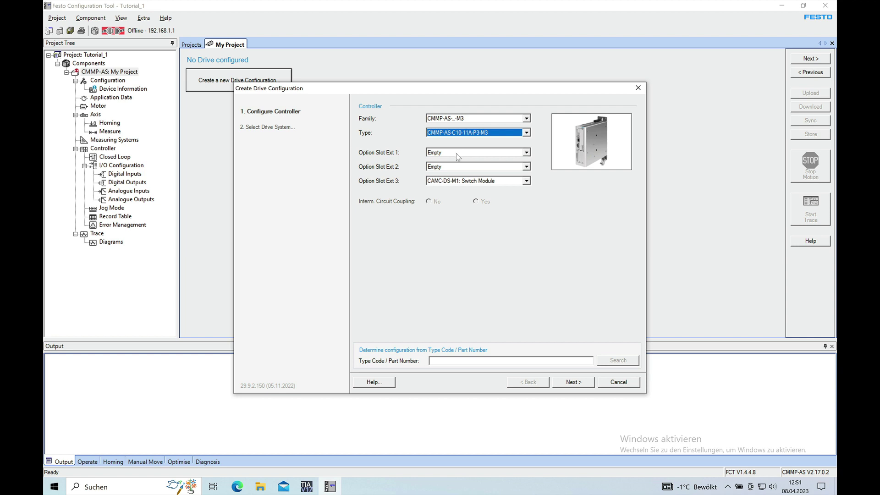
- Fit CAMC-F-PN PROFINET in slot Ext 2 and CAMC-G-S1 STO in Ext 3
left_click(526, 167)
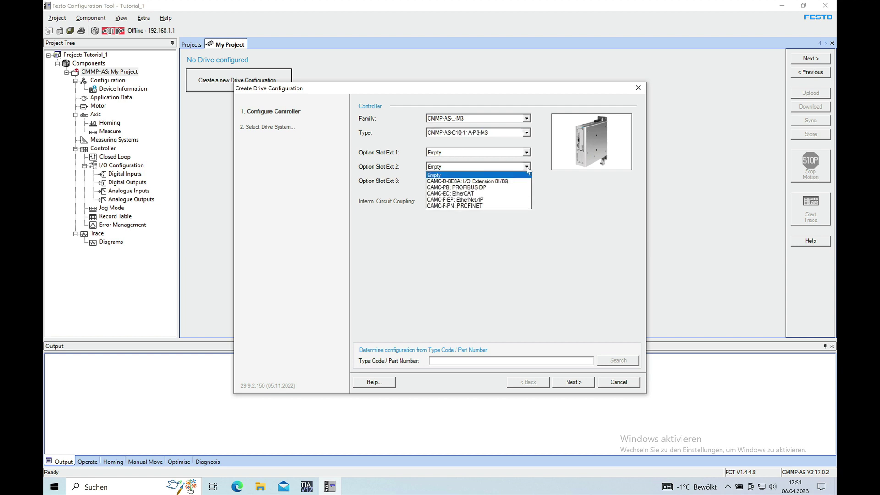
left_click(468, 207)
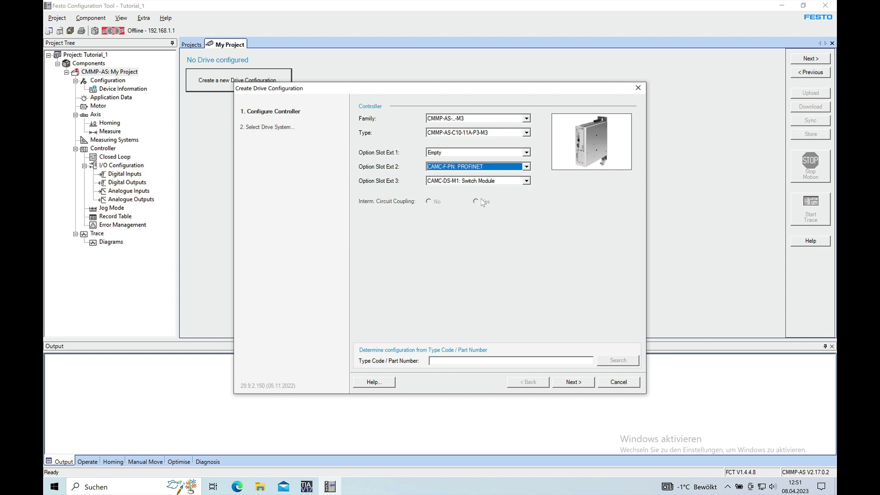
left_click(526, 181)
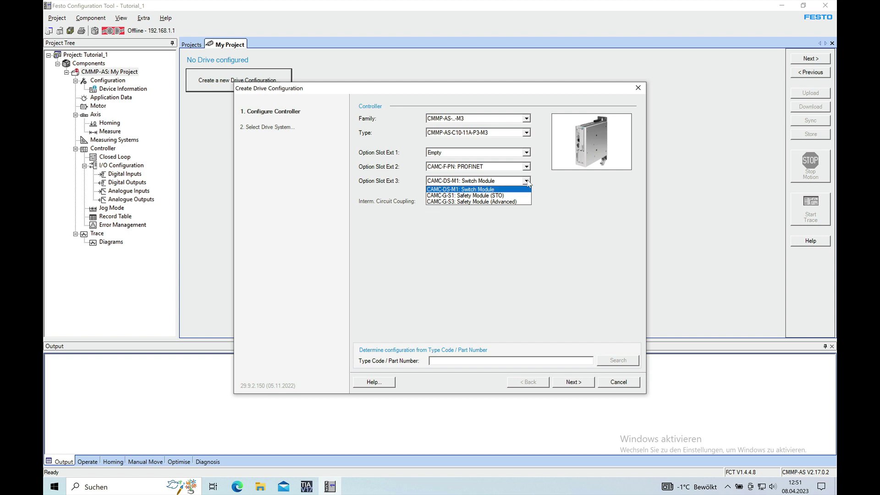
left_click(487, 199)
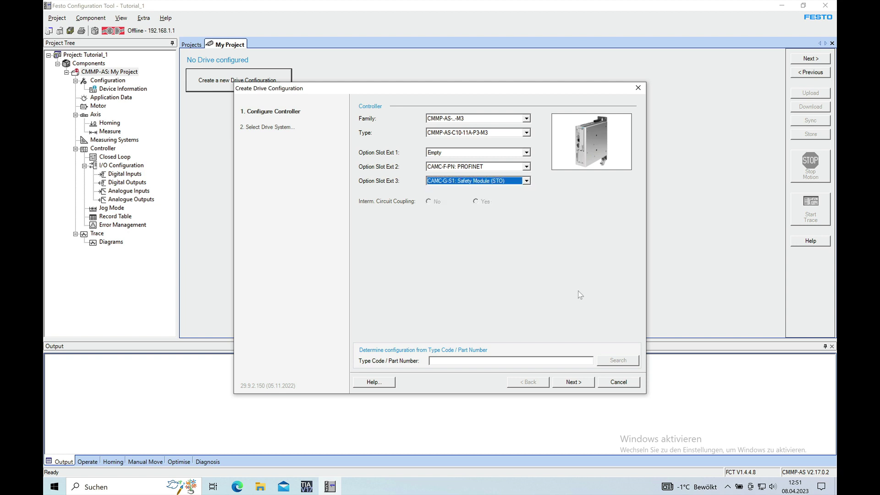
left_click(573, 383)
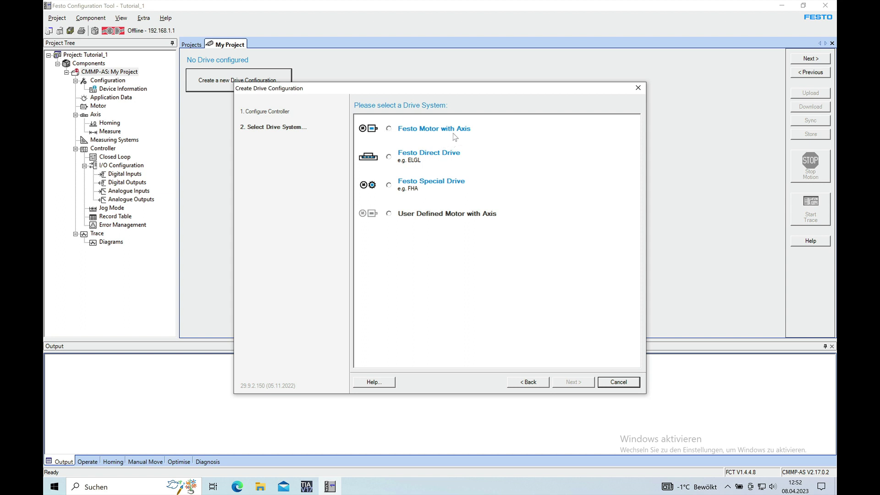
- Choose a Festo motor with axis: size 100-S, variant HS-RR, cable under 15 m
left_click(389, 131)
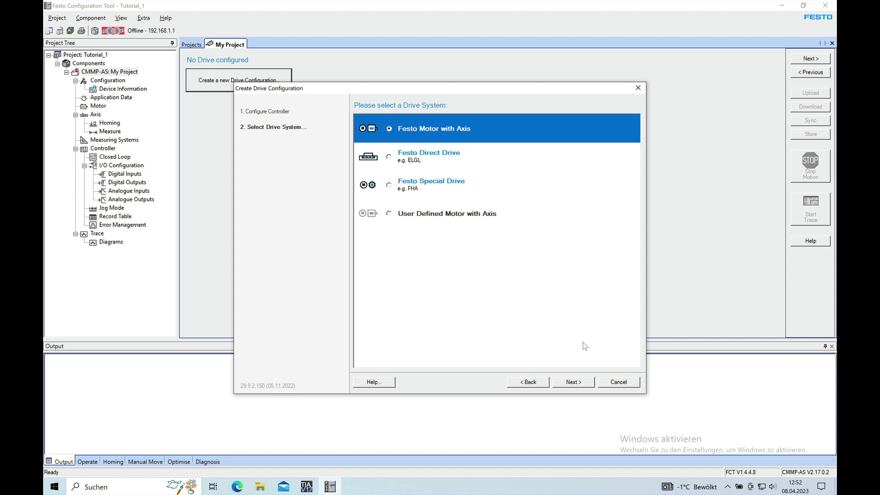
left_click(573, 383)
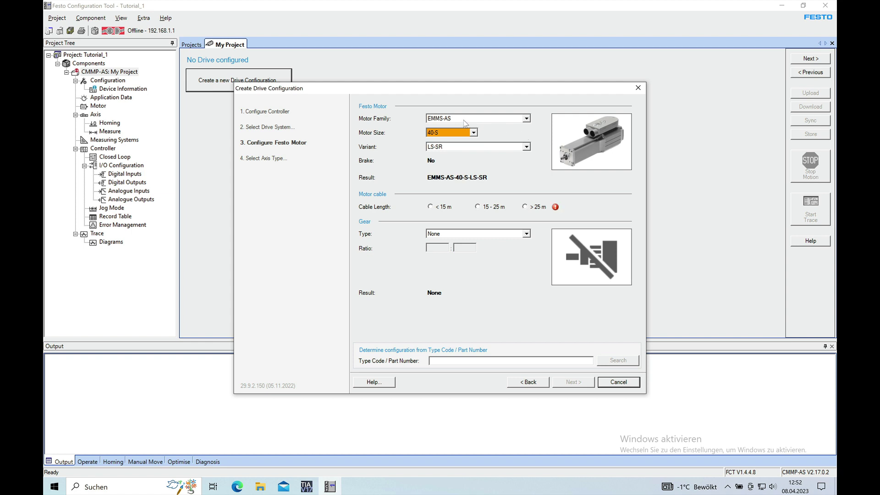
left_click(474, 131)
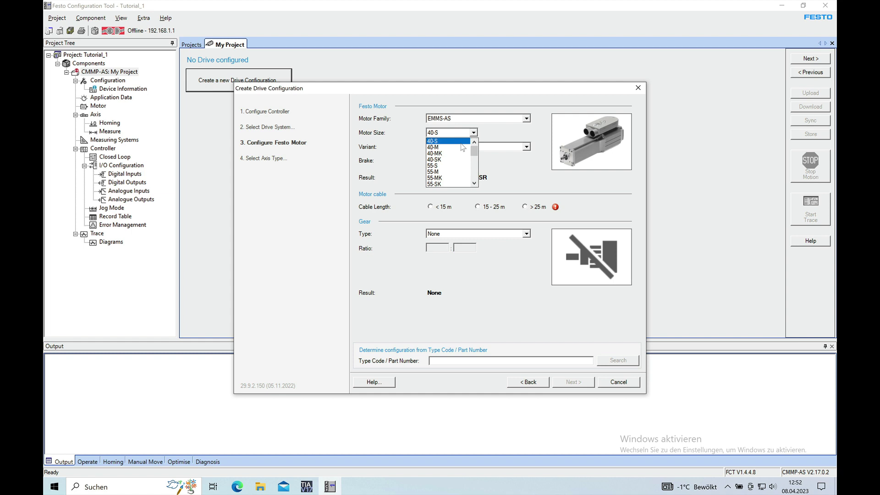
left_click(474, 183)
left_click(474, 183)
left_click(474, 183)
left_click(474, 183)
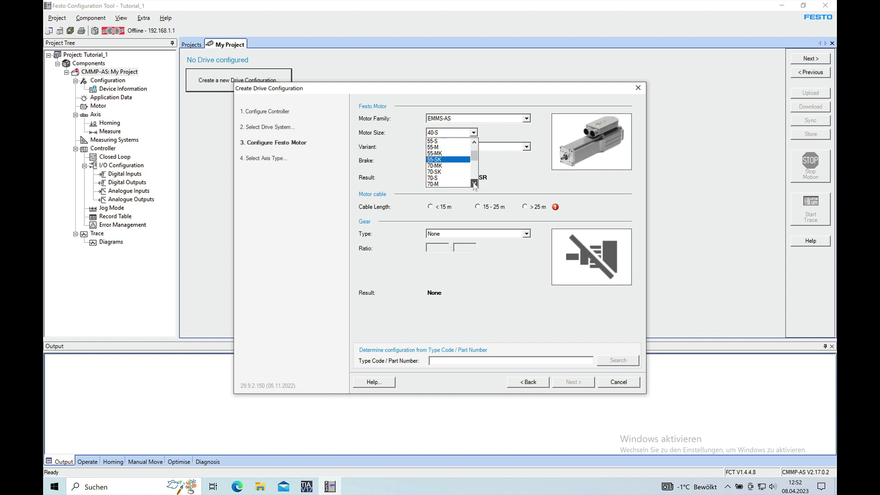
left_click(475, 184)
left_click(474, 184)
left_click(468, 173)
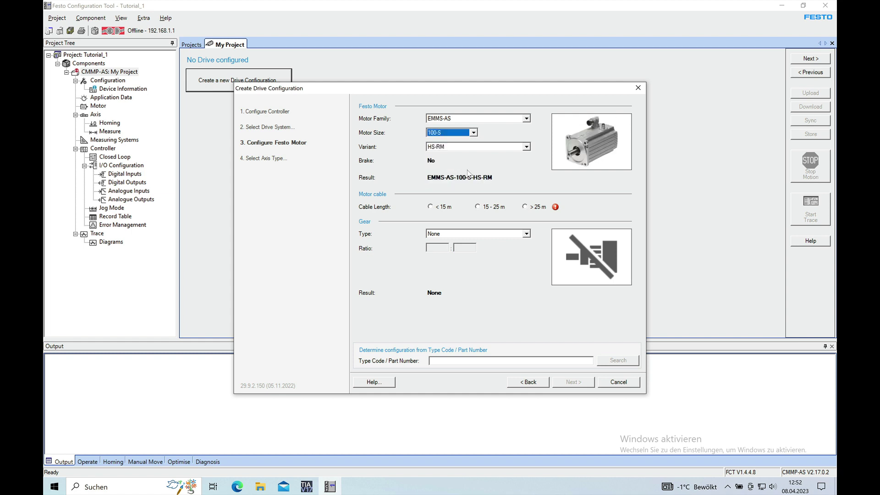
left_click(525, 148)
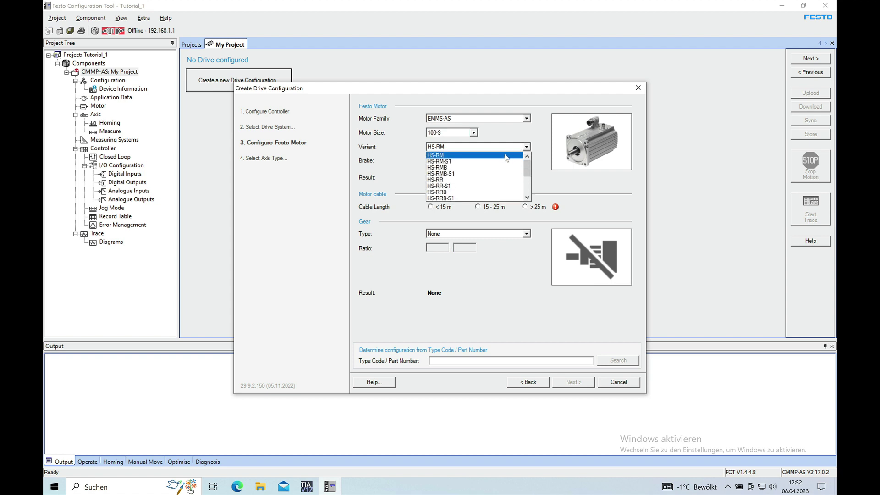
left_click(455, 179)
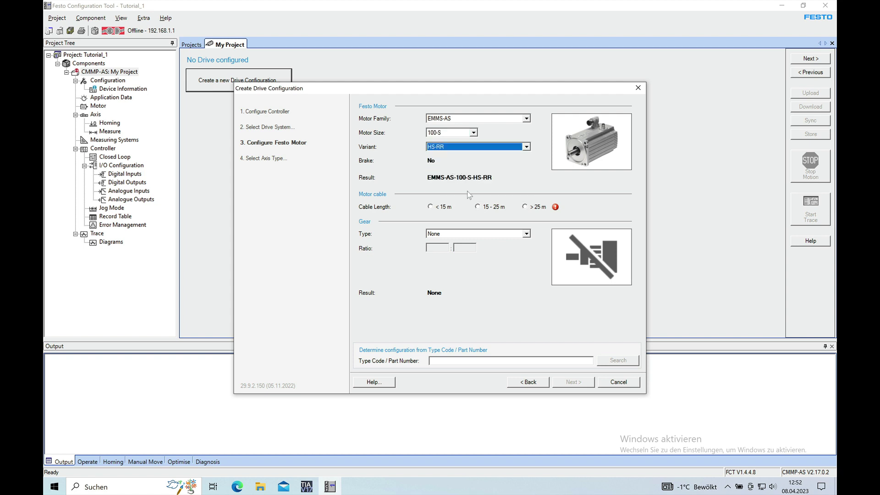
left_click(430, 207)
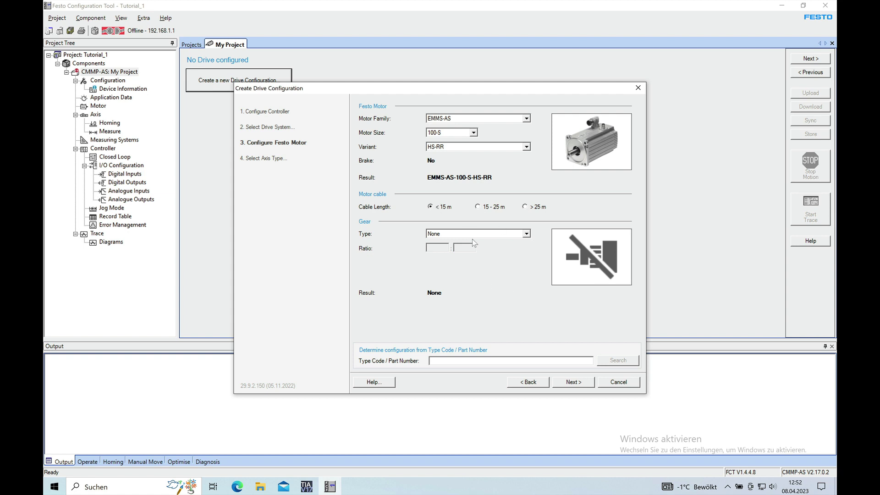
left_click(572, 382)
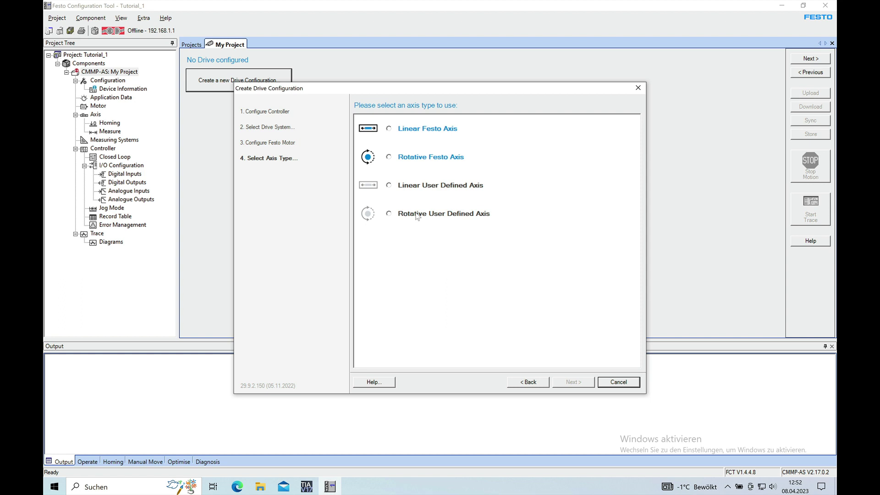
- Define a rotative user-defined axis, unlimited stroke, external gearbox 3:1, accepting the closed-loop warning
left_click(389, 214)
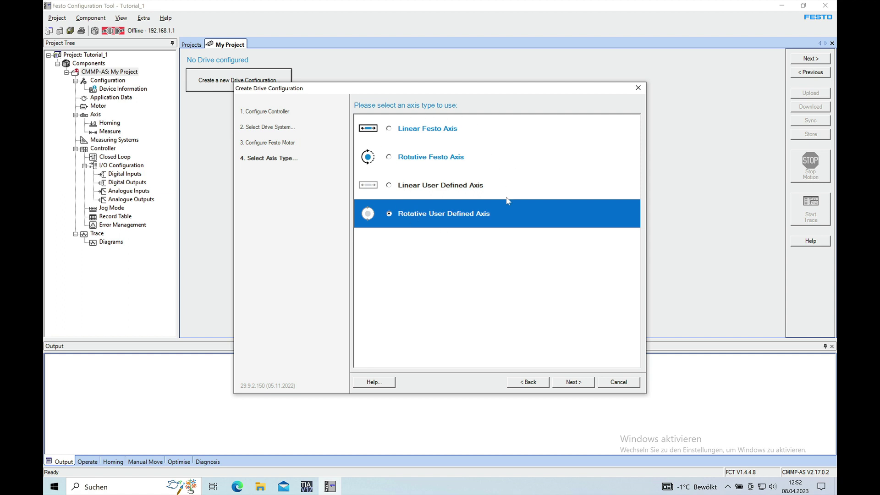
left_click(567, 383)
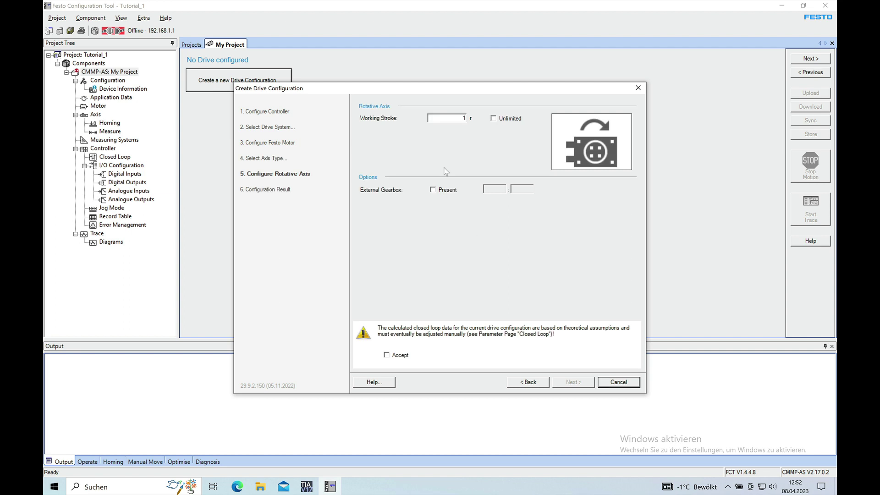
left_click(494, 119)
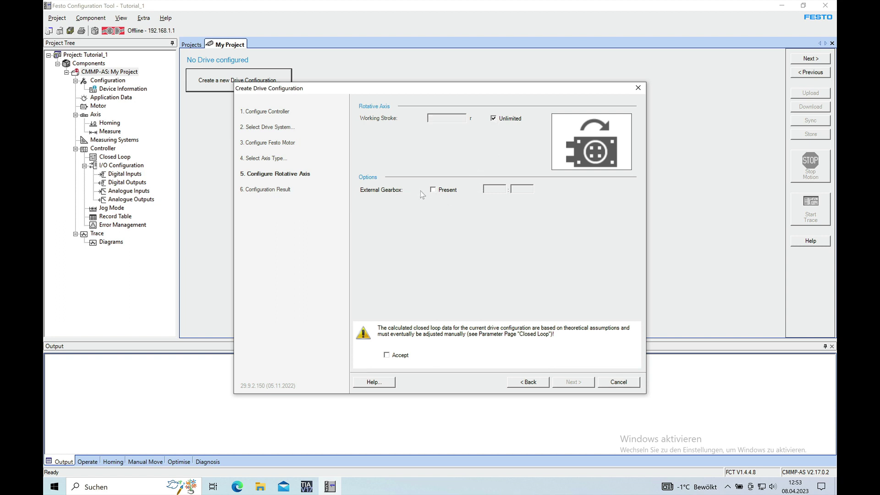
left_click(432, 190)
left_click(502, 189)
type("3")
left_click(387, 356)
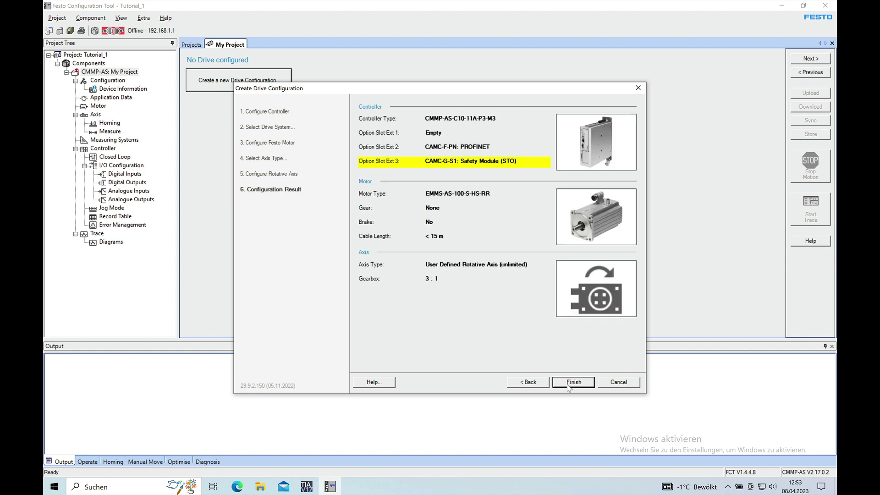
- Finish the Create Drive Configuration wizard to apply it to My Project
left_click(569, 384)
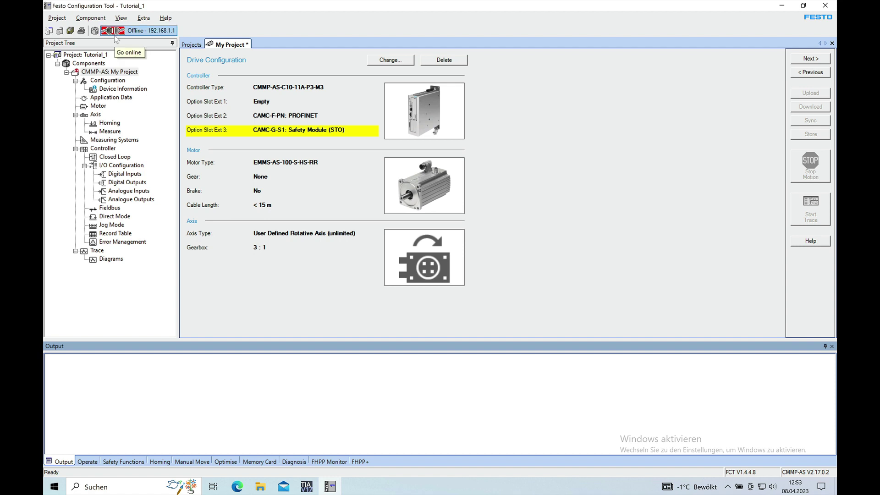
- Set the FCT Interface to Ethernet and scan, finding the CMMP-AS-M3 at 192.168.30.28
left_click(91, 21)
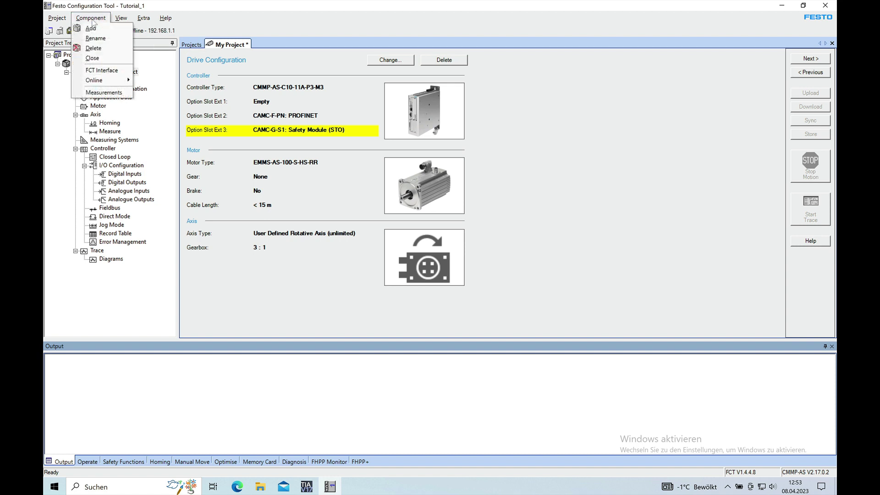
left_click(103, 71)
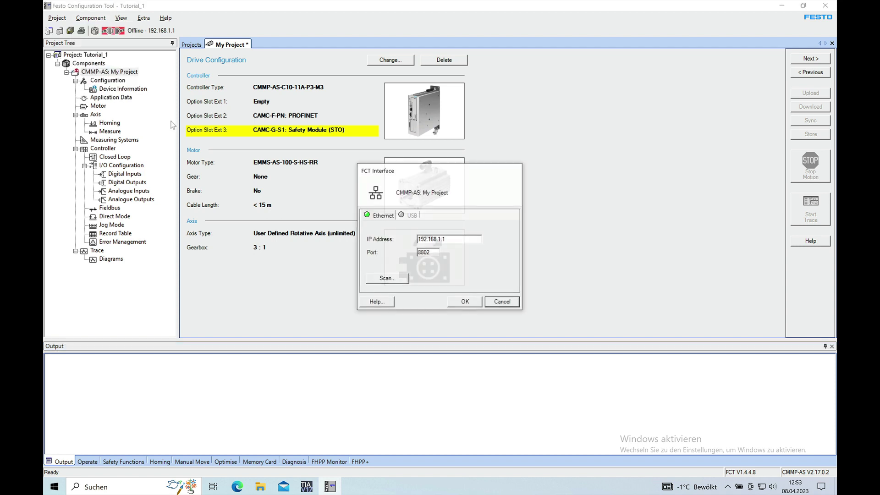
left_click(412, 217)
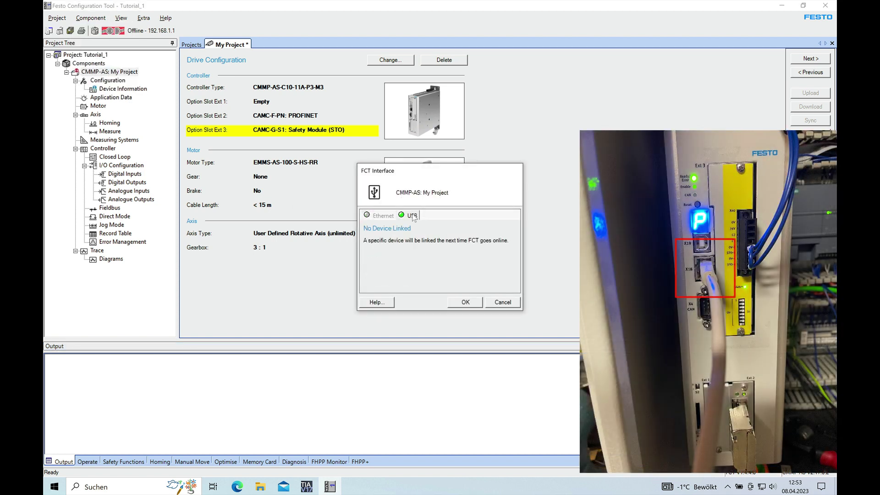
left_click(382, 216)
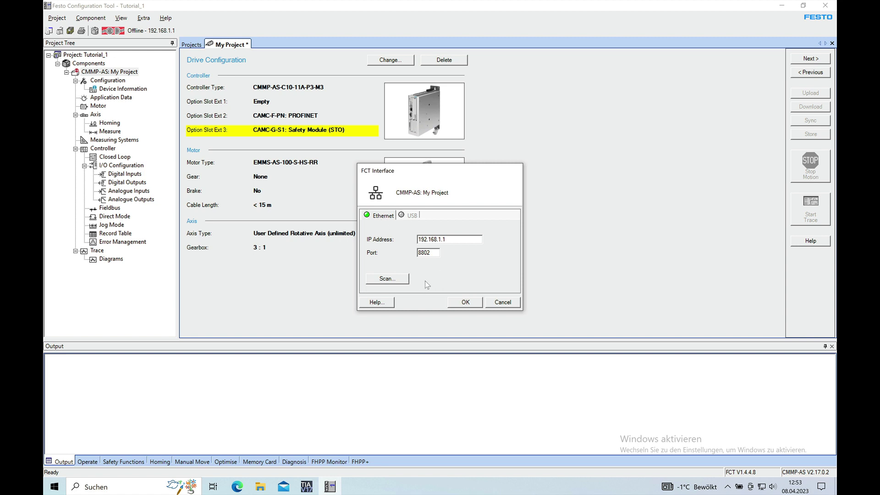
left_click(398, 280)
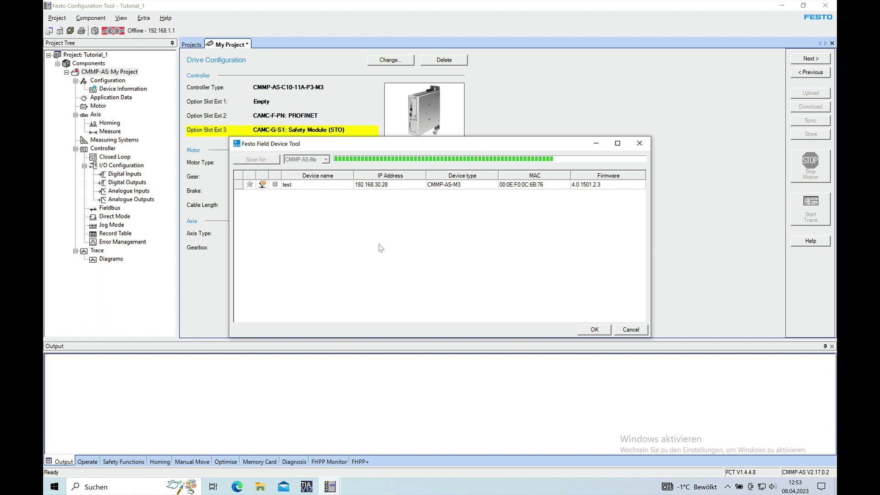
- Give the found drive 'test' fixed IP 192.168.30.28, subnet 255.255.255.0, gateway 192.168.30.82
left_click(377, 188)
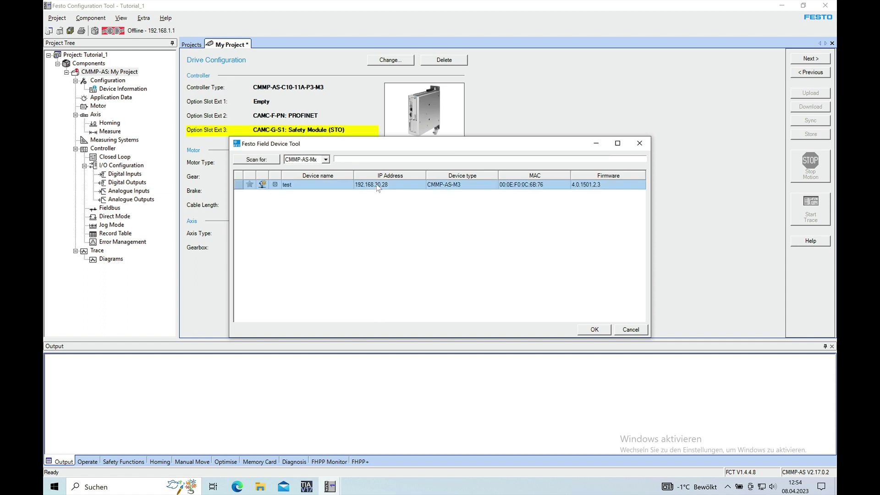
right_click(377, 186)
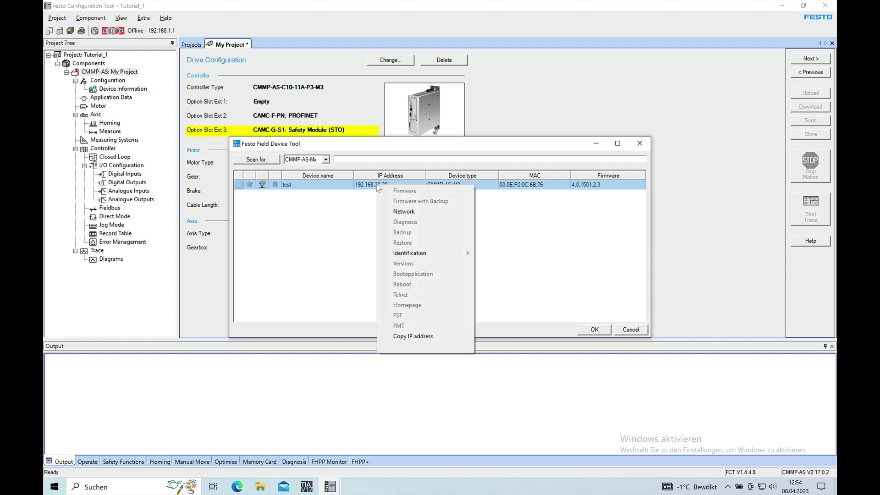
left_click(422, 213)
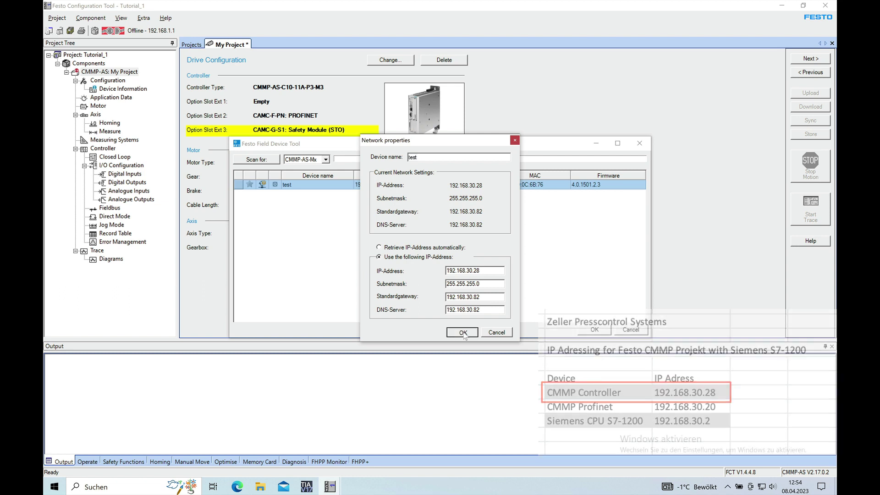
left_click(462, 332)
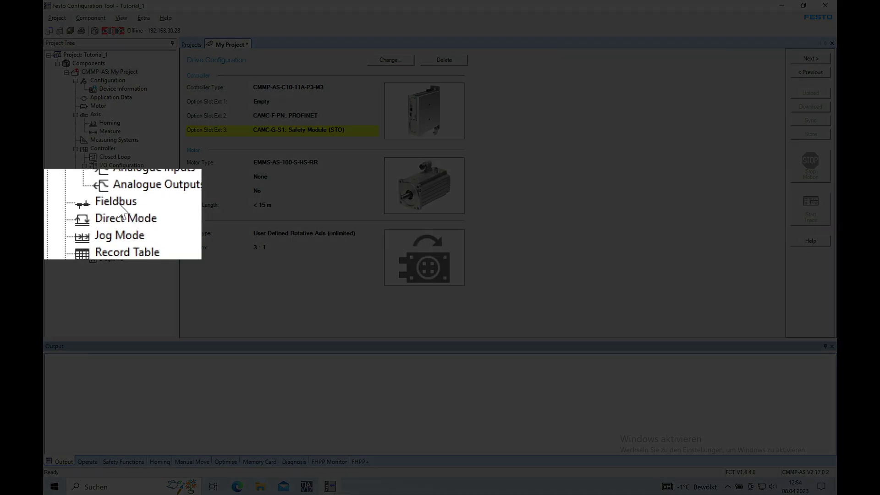
- Switch the Fieldbus page to custom IP 192.168.30.20, subnet 255.255.255.0, gateway 192.168.30.1
left_click(110, 207)
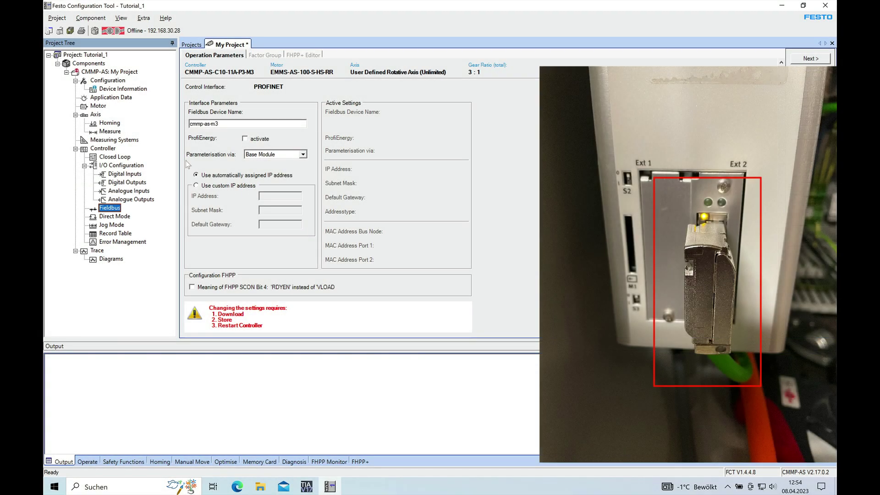
left_click(196, 186)
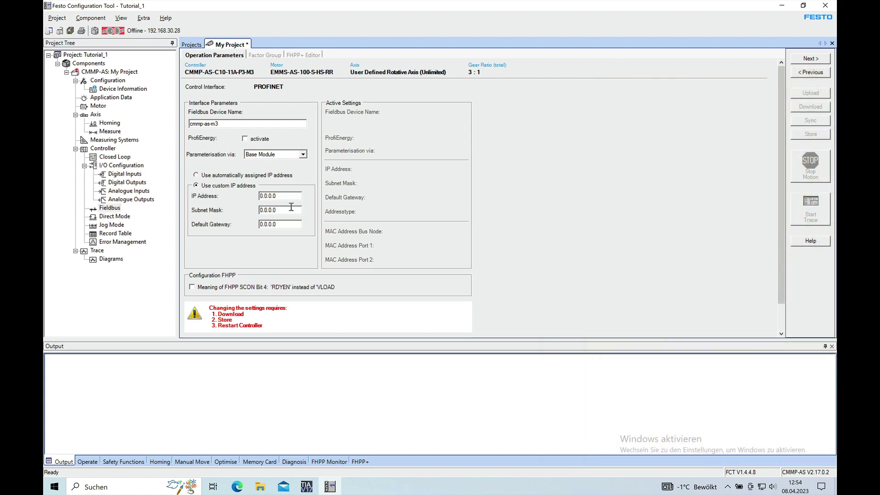
left_click_drag(278, 195, 257, 197)
type("192.168.30.20")
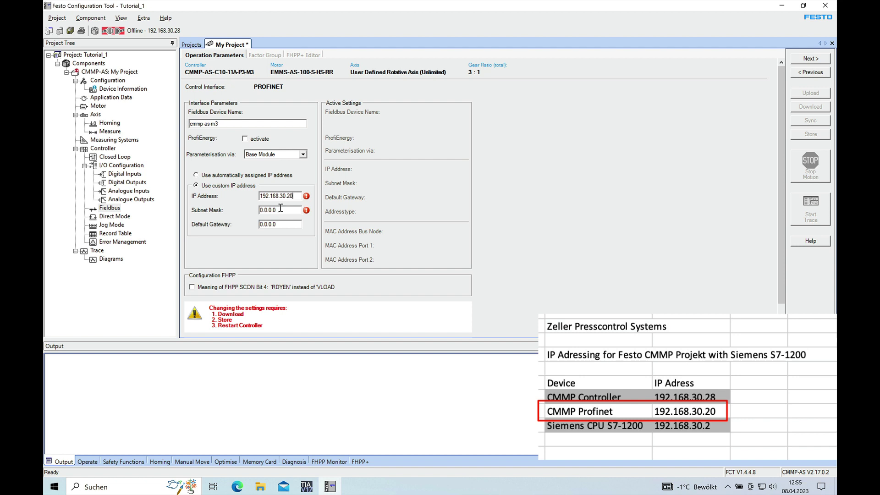
key("Tab")
type("255.255.255.0")
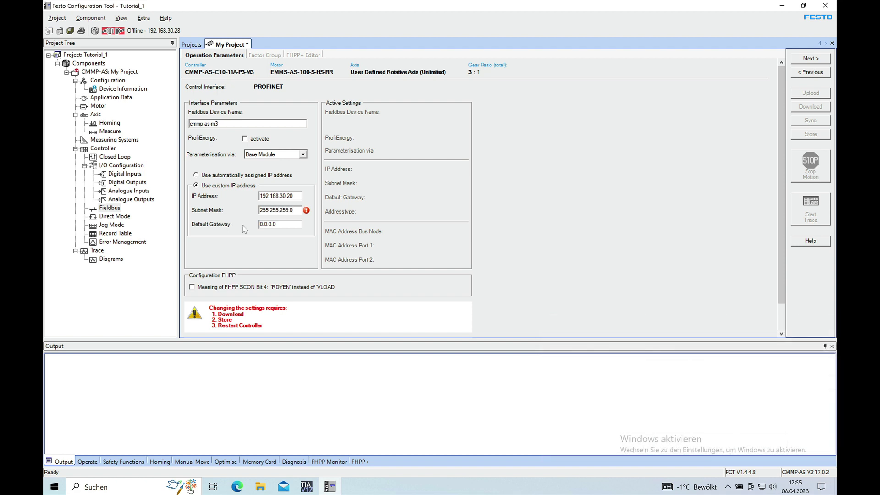
key("Tab")
type("19")
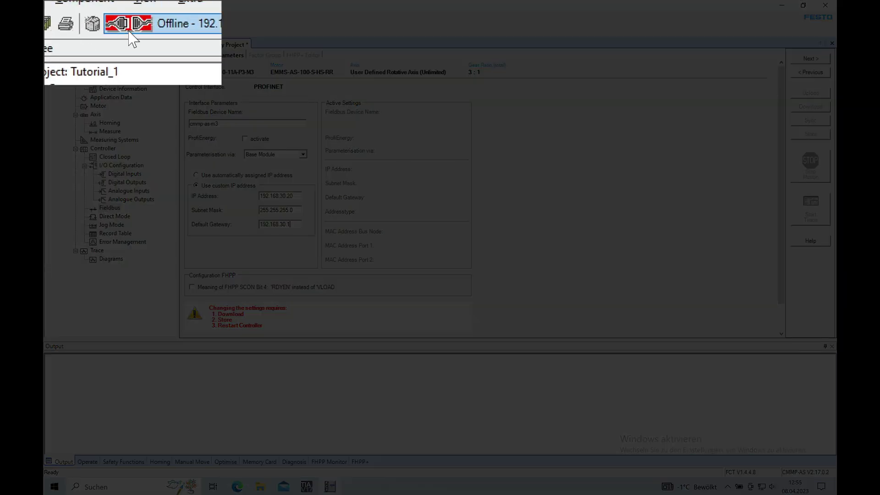
- Go online with the drive and download the project data, granting the tool device control
left_click(112, 31)
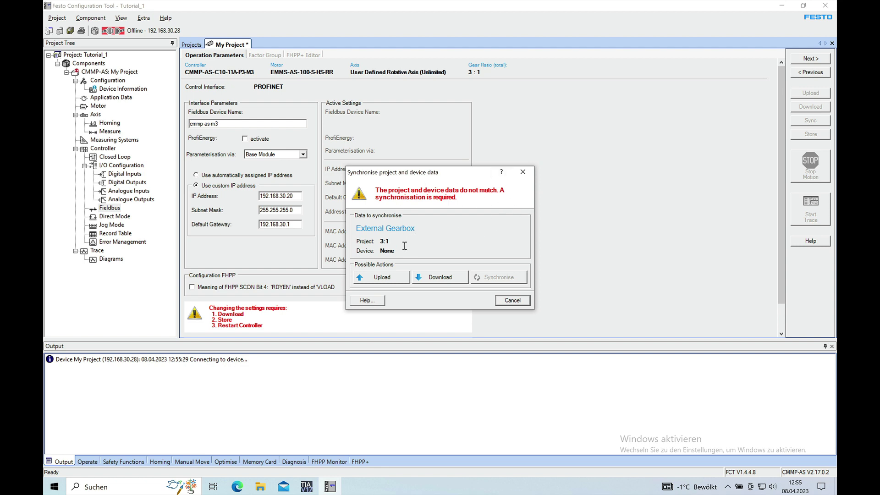
left_click(446, 279)
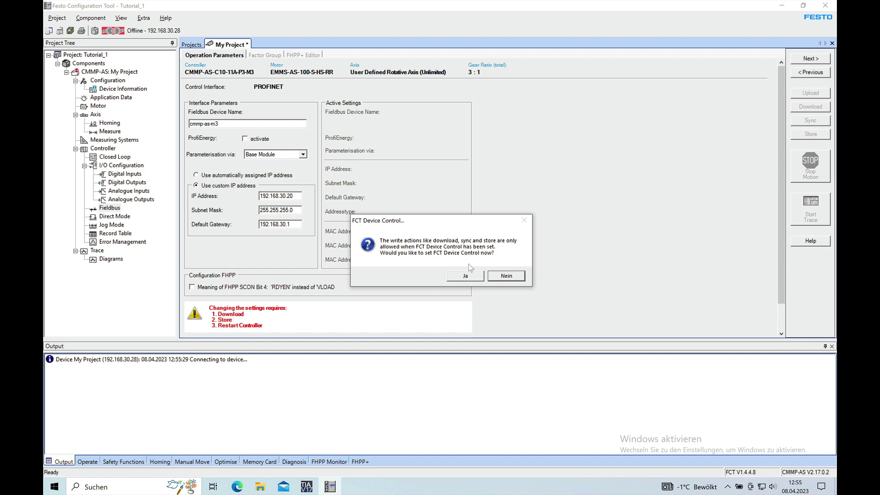
left_click(465, 276)
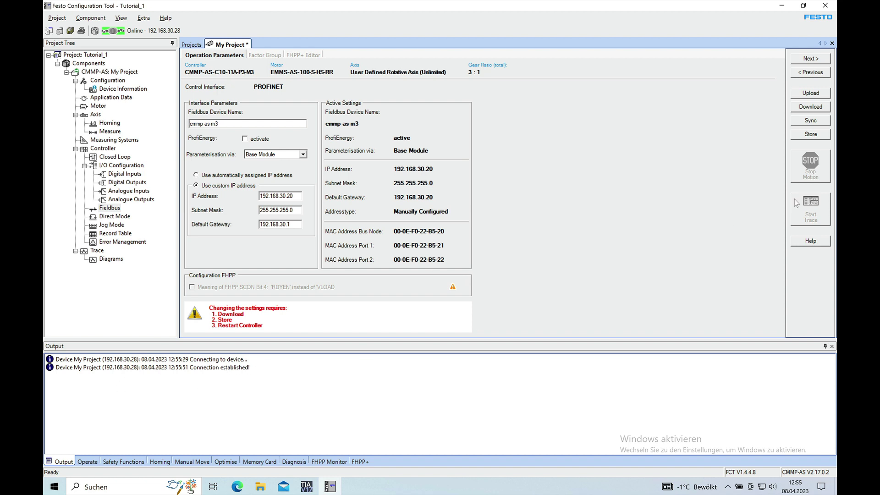
- Store the project permanently in the drive and show its operating status panel
left_click(810, 134)
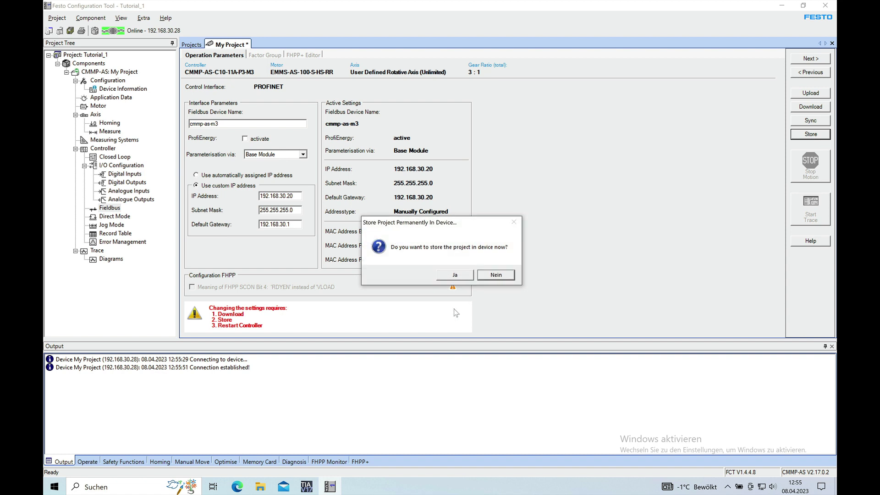
left_click(458, 275)
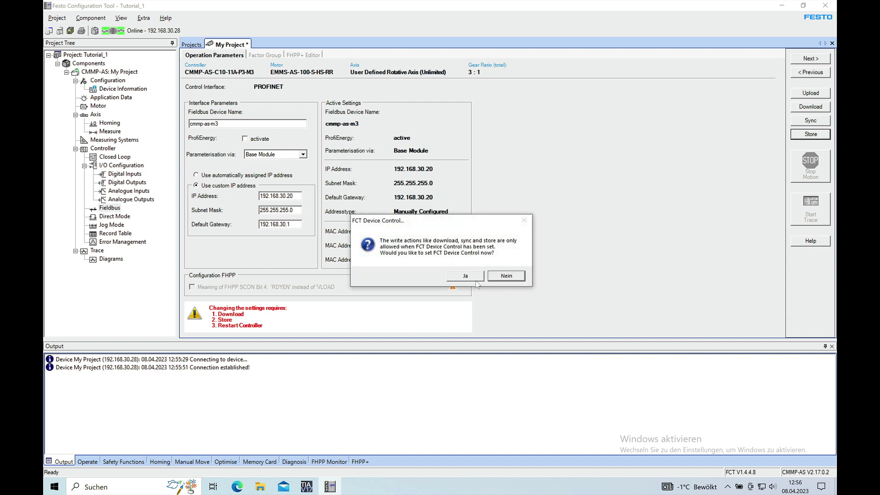
left_click(472, 276)
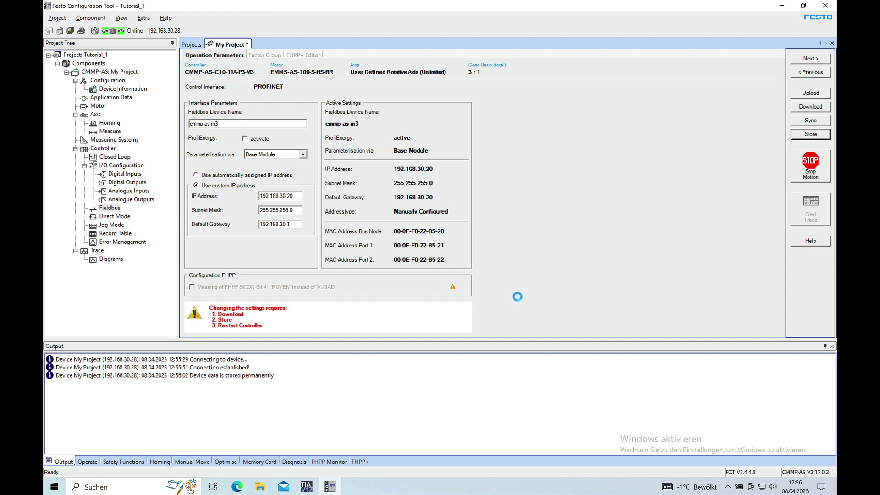
left_click(120, 448)
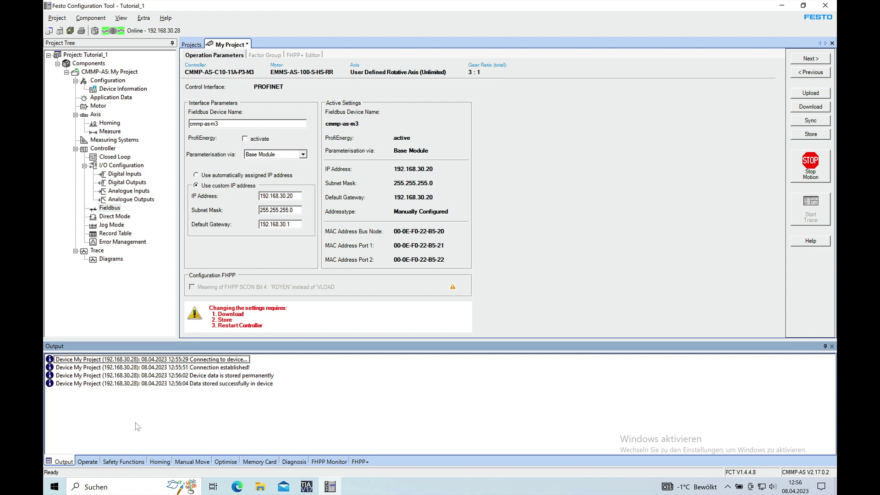
left_click(87, 462)
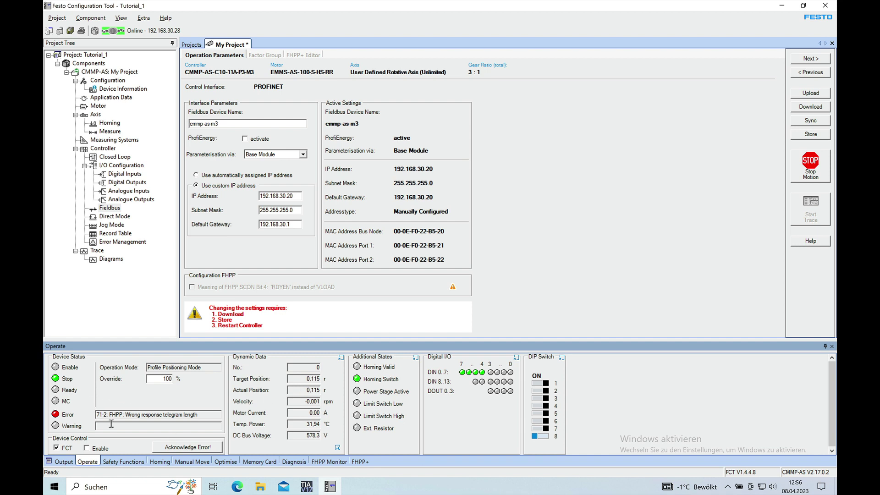
- Acknowledge the drive error and restart the controller via Component > Online > Restart Controller
left_click(195, 447)
left_click(89, 20)
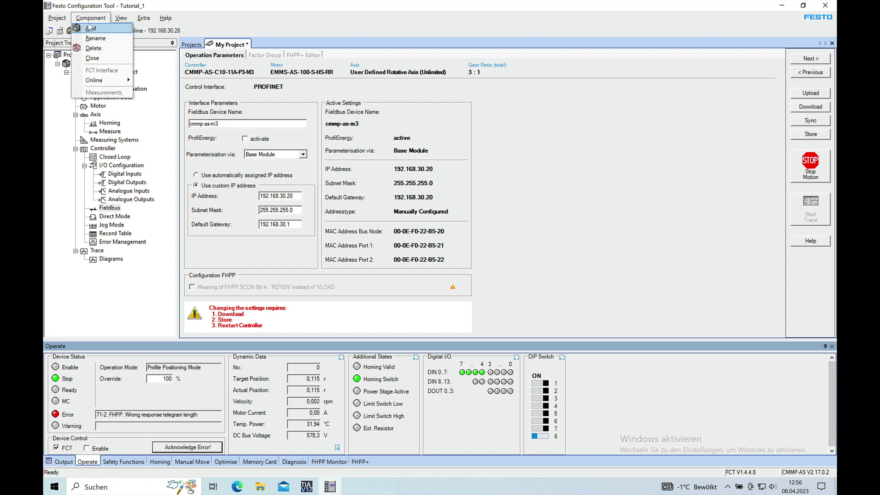
mouse_move(104, 83)
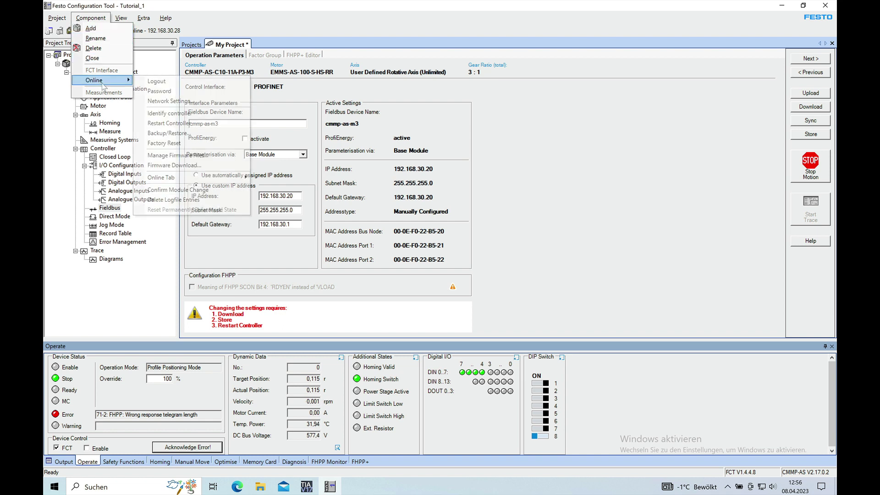
left_click(168, 123)
left_click(474, 277)
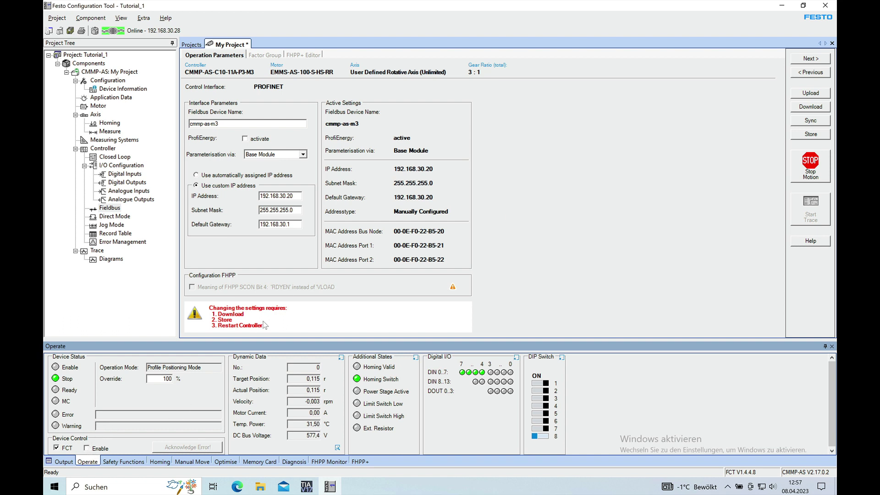
- Tick Enable, release FCT control of the drive, and go offline
left_click(87, 448)
left_click(56, 448)
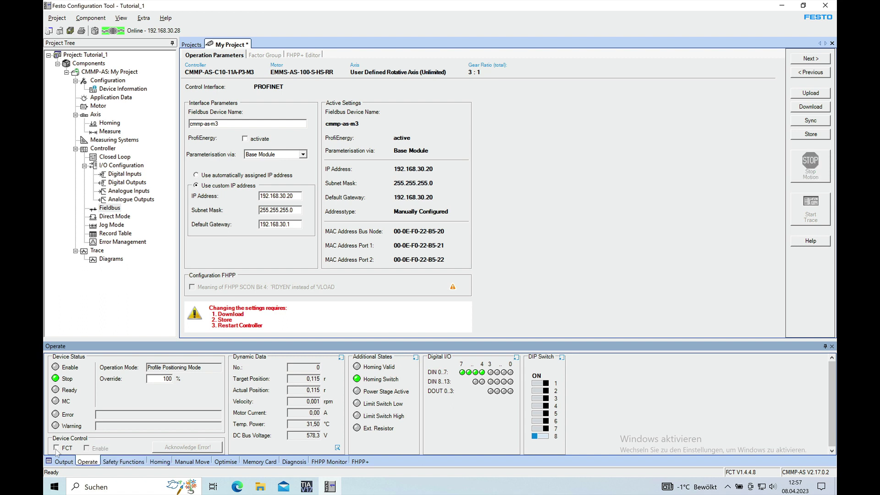
left_click(153, 31)
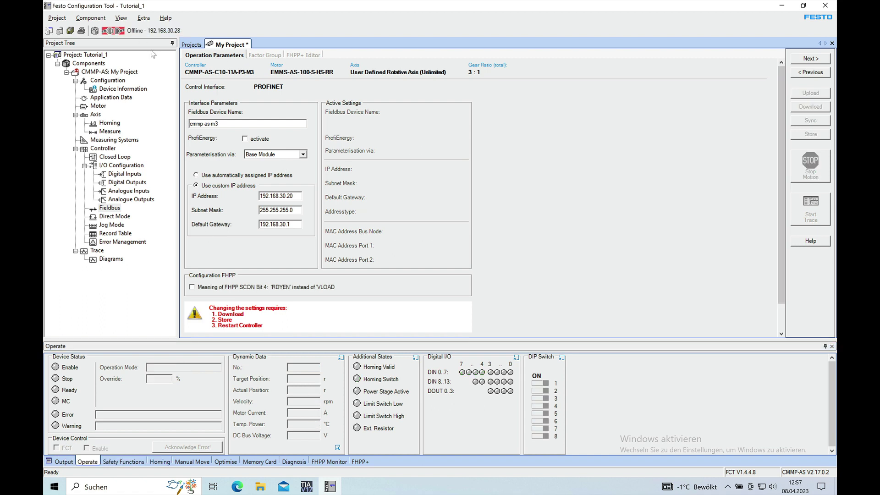
- In TIA Portal, create a new project Tutorials_CPPM with its path set to C:\Temp
left_click(307, 486)
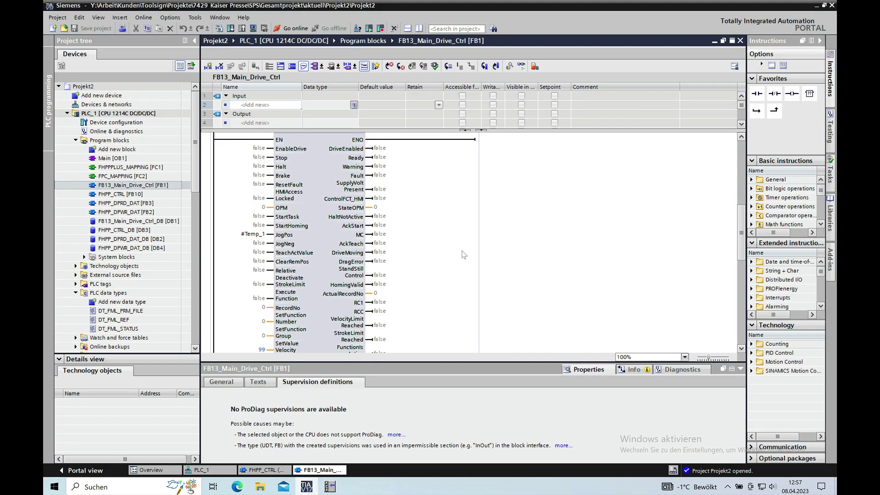
left_click(53, 28)
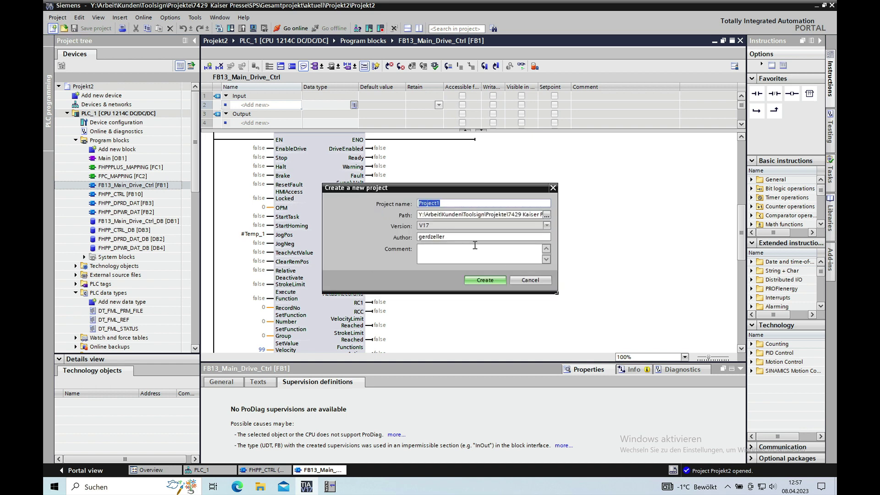
left_click(449, 203)
left_click(546, 215)
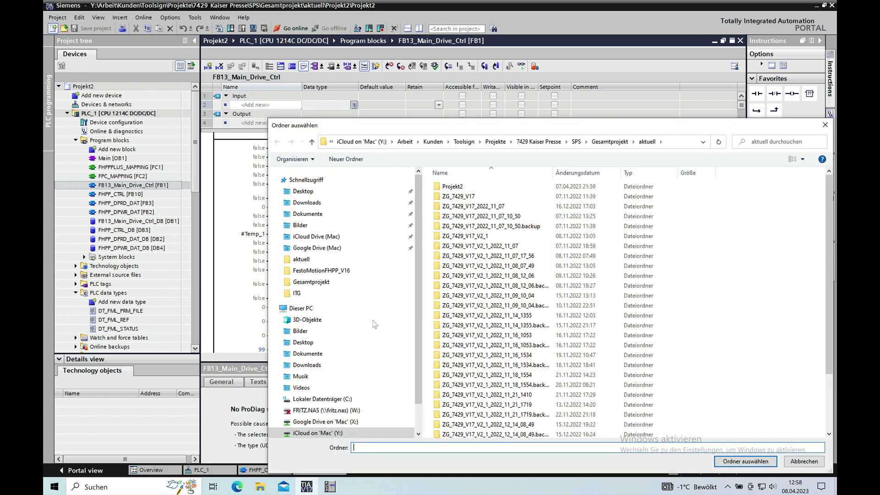
scroll(418, 289, "down", 1)
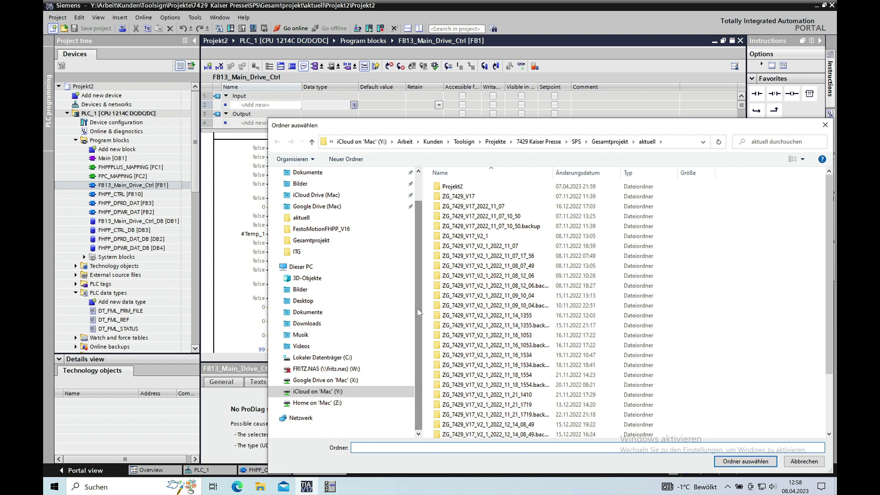
scroll(334, 369, "down", 1)
left_click(335, 357)
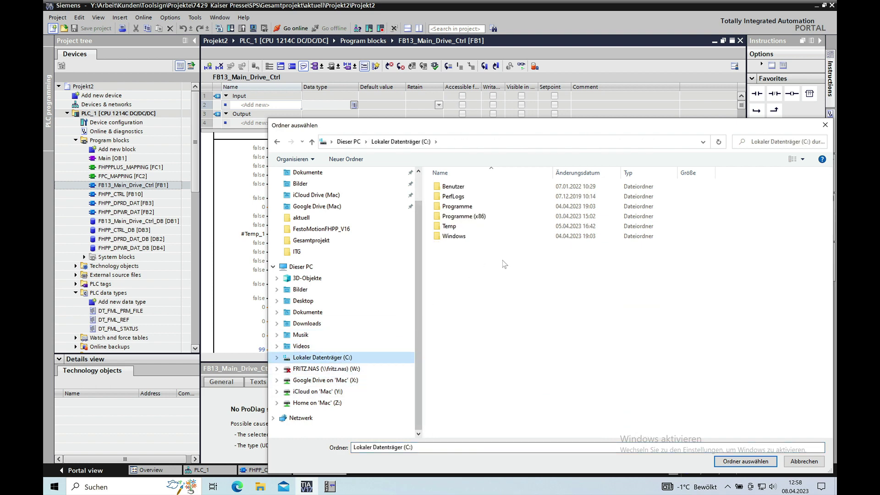
double_click(448, 226)
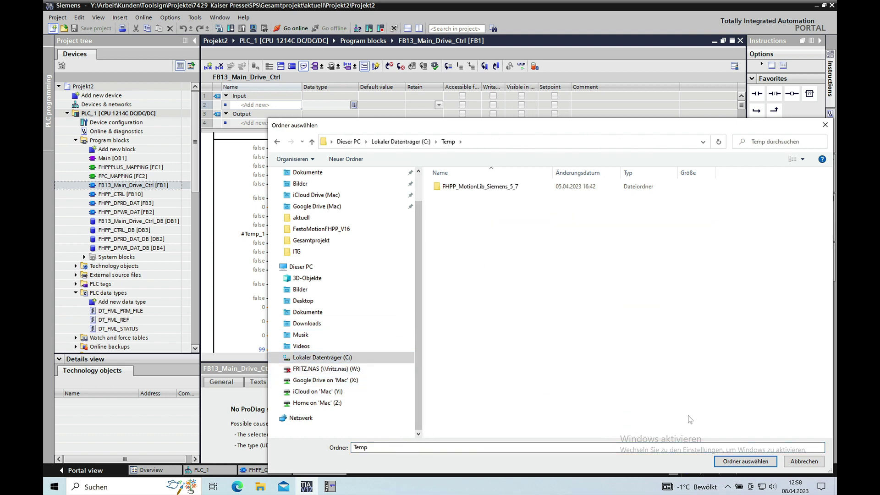
left_click(745, 460)
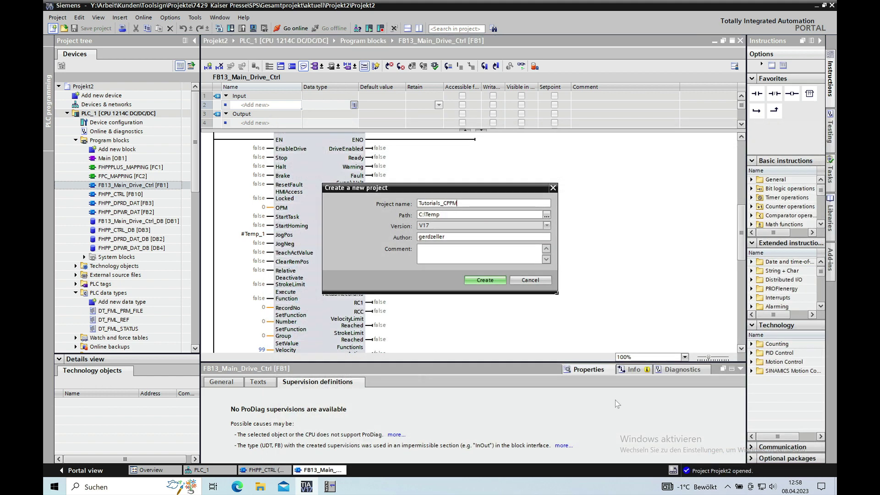
left_click(485, 280)
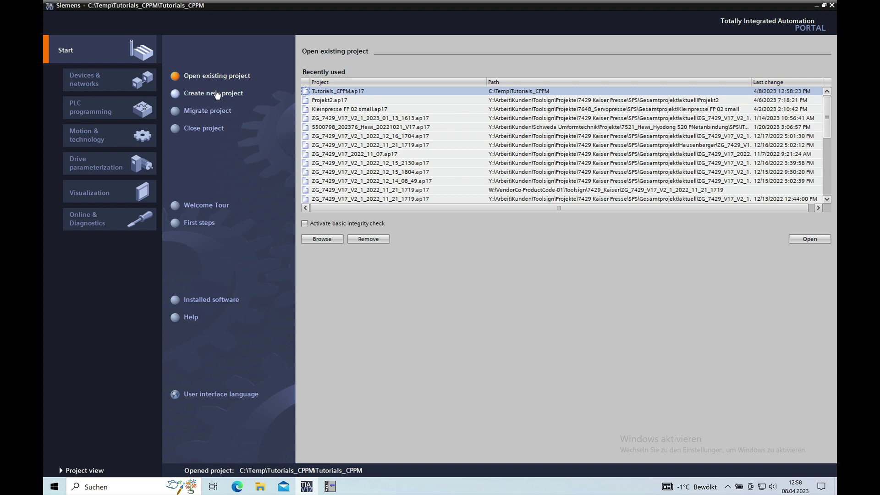
- Add a SIMATIC S7-1200 CPU 1214C DC/DC/DC, article 6ES7 214-1AG40-0XB0, V4.5, as a new device
left_click(142, 81)
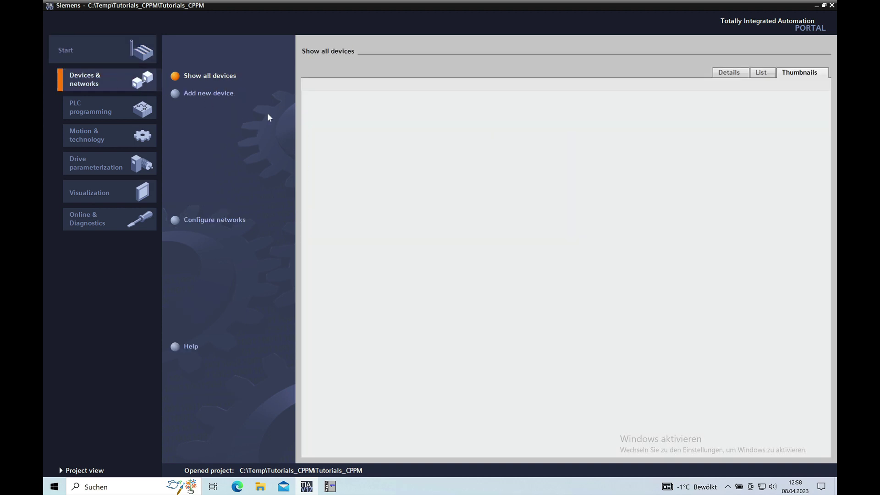
left_click(216, 94)
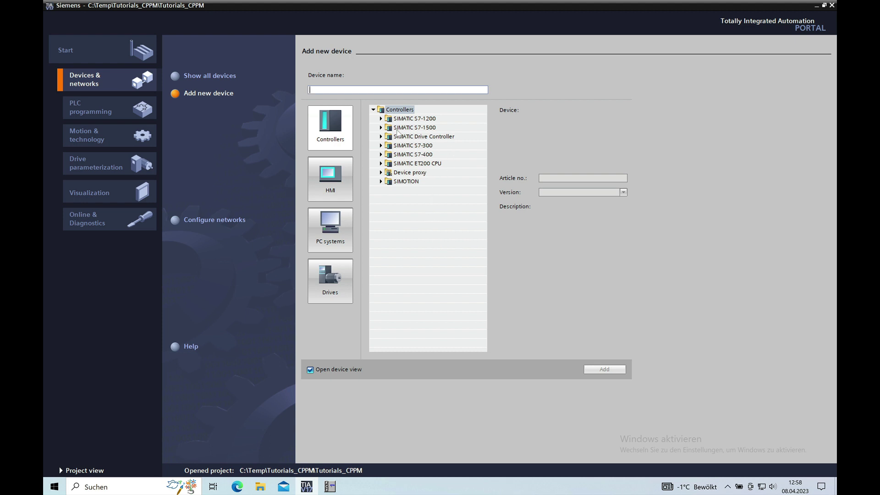
left_click(381, 119)
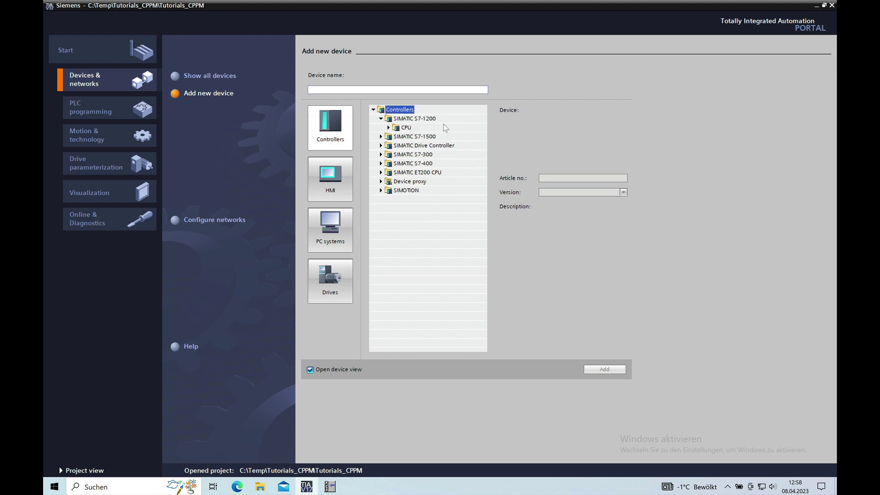
left_click(388, 127)
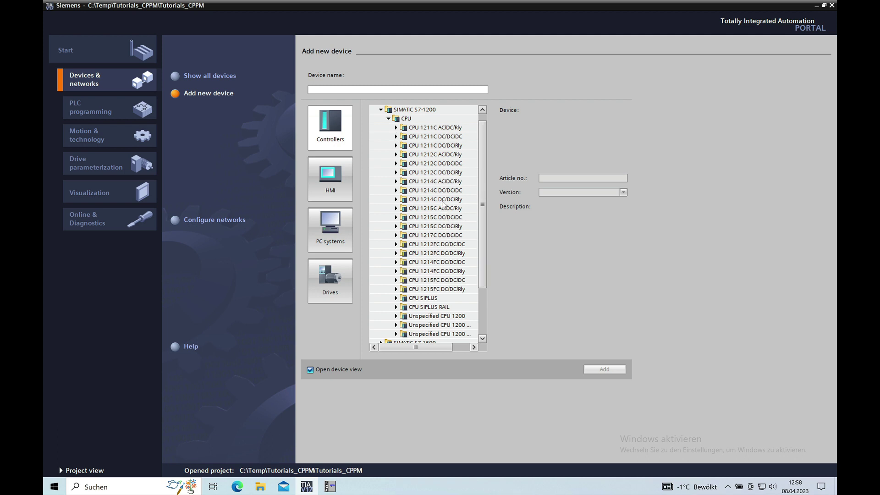
left_click(438, 191)
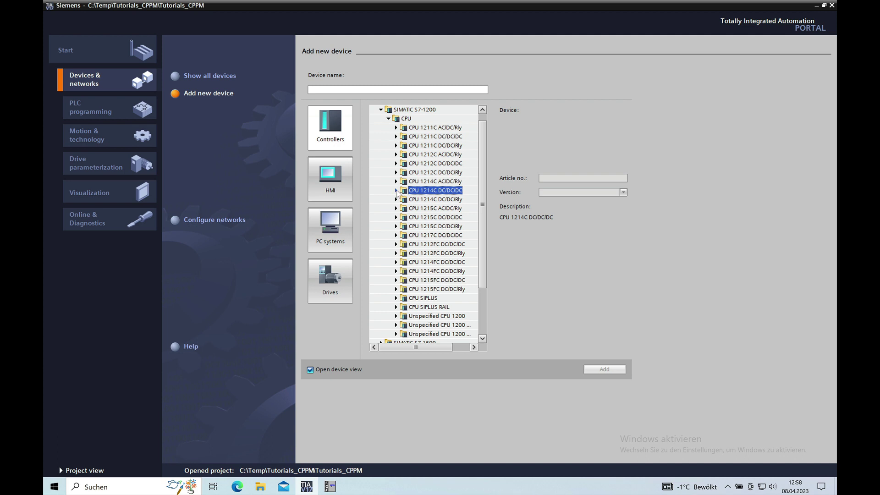
double_click(430, 190)
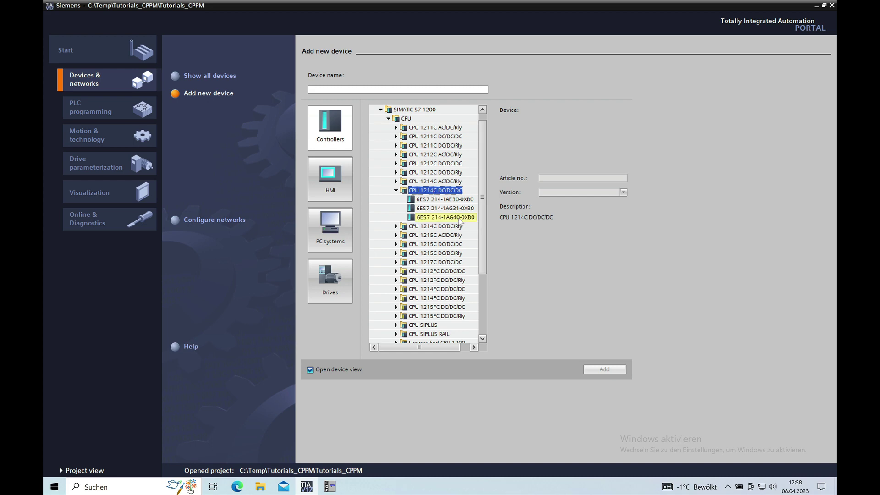
left_click(459, 217)
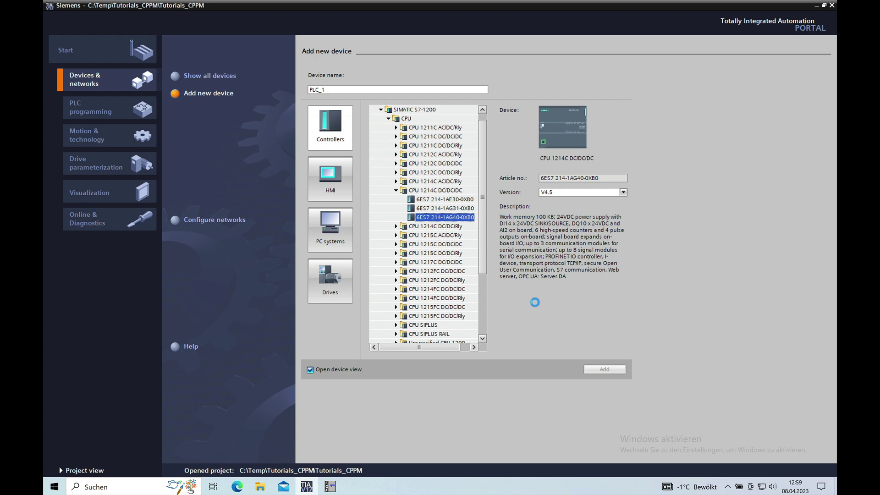
- Step through the PLC security wizard, choosing Full access (no protection) without a password
left_click(442, 386)
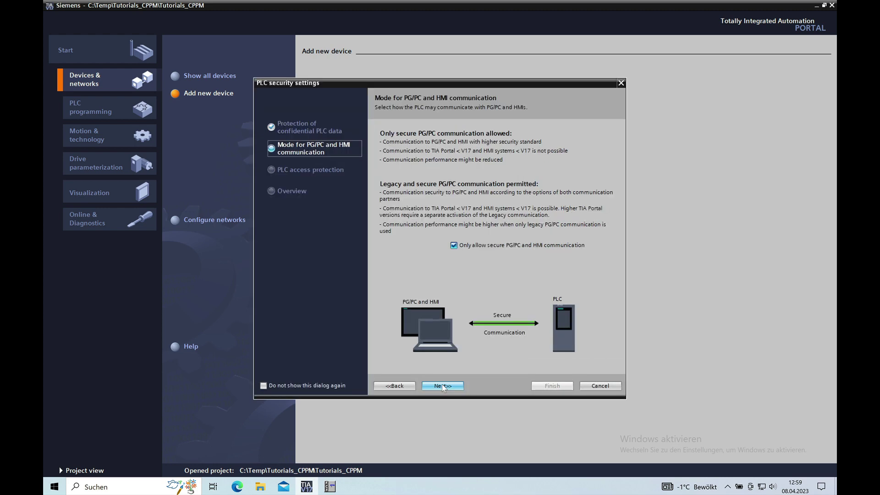
left_click(443, 385)
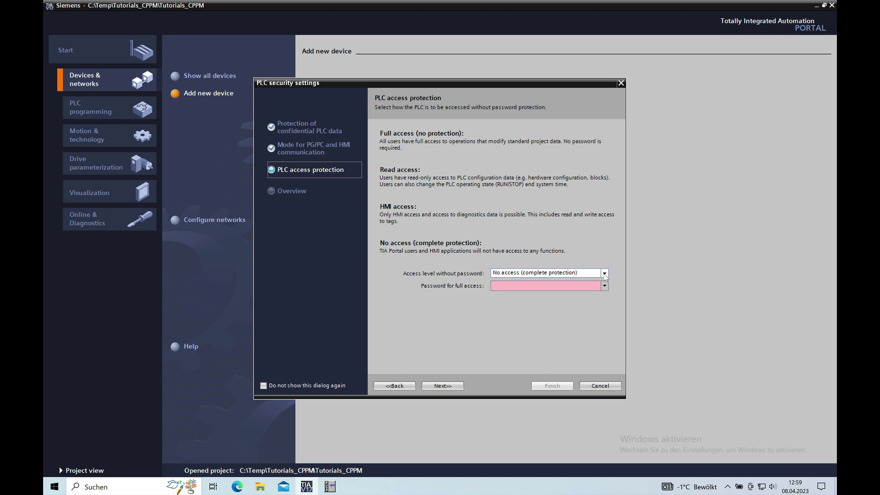
left_click(604, 273)
left_click(541, 283)
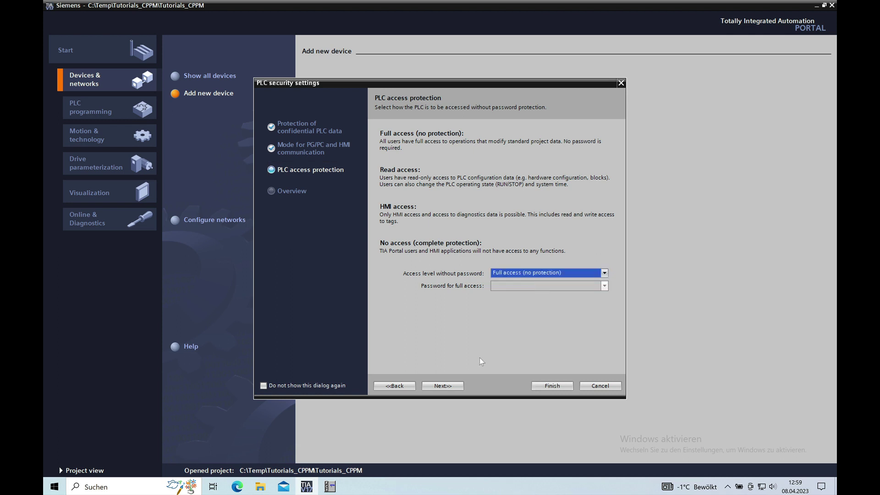
left_click(437, 387)
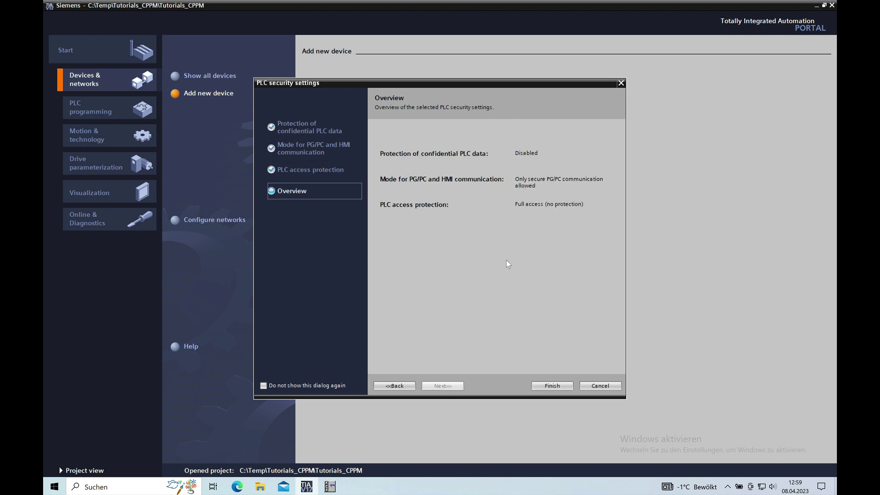
left_click(552, 386)
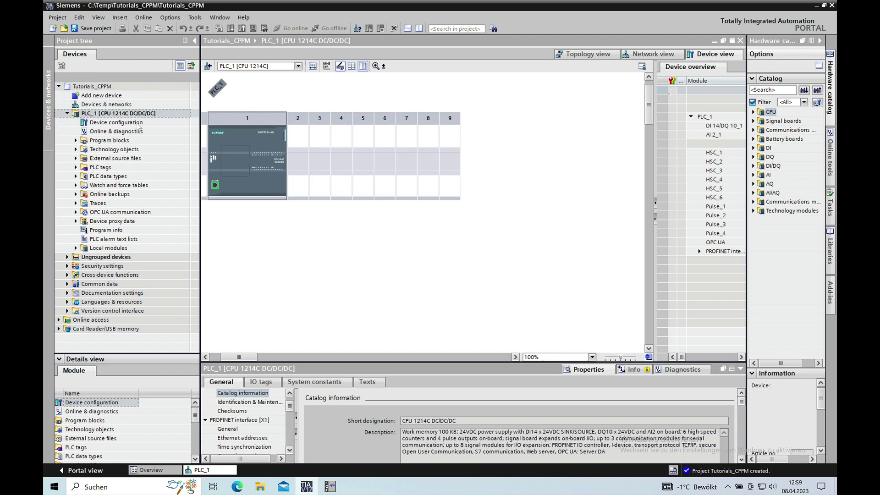
- In Devices & networks, locate CMMP-AS-M3 under Other field devices > PROFINET IO > Drives > Festo AG & Co. KG
left_click(123, 104)
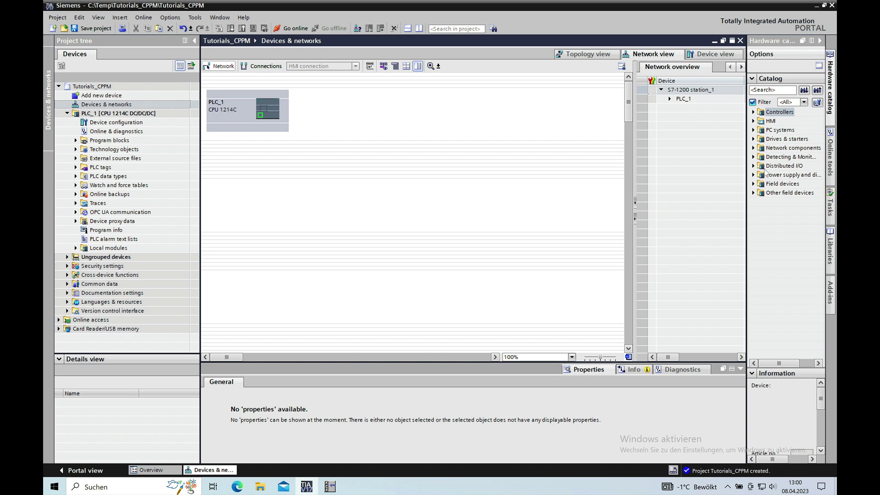
left_click(752, 193)
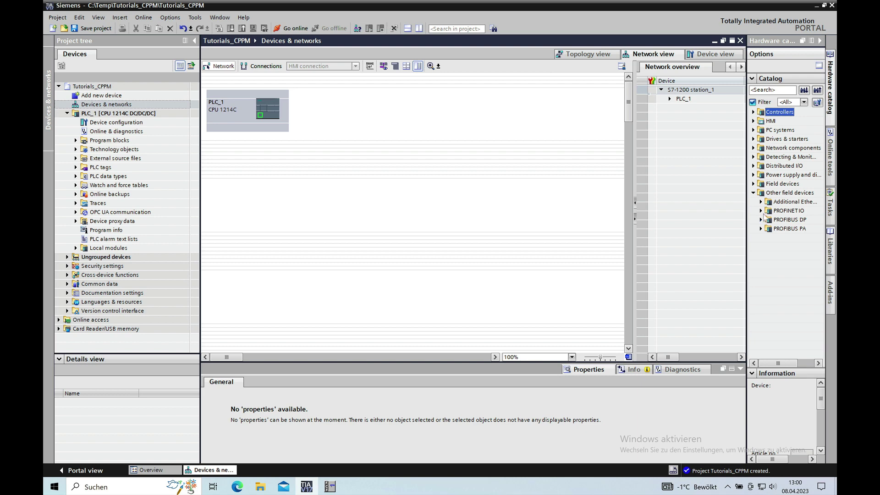
left_click(760, 210)
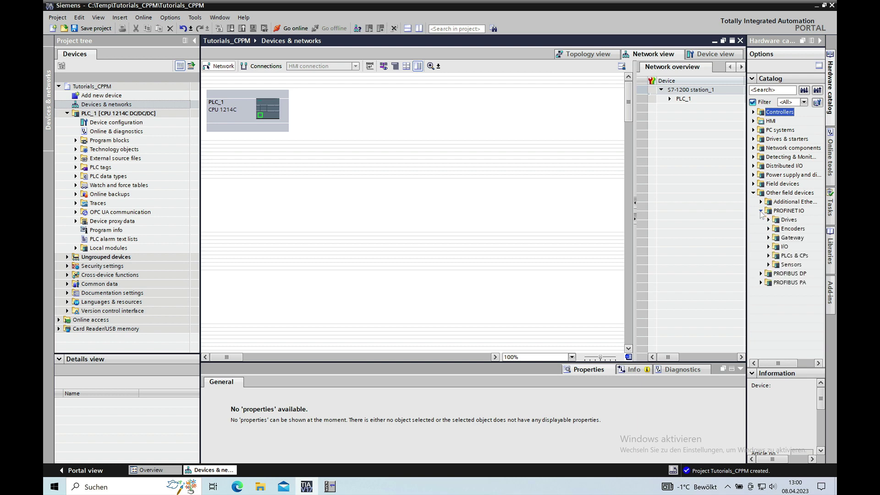
left_click(768, 220)
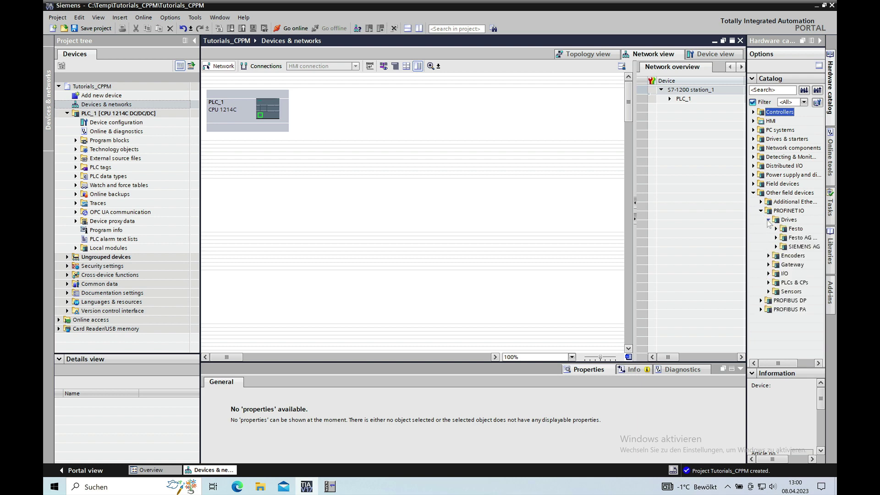
left_click_drag(746, 232, 676, 233)
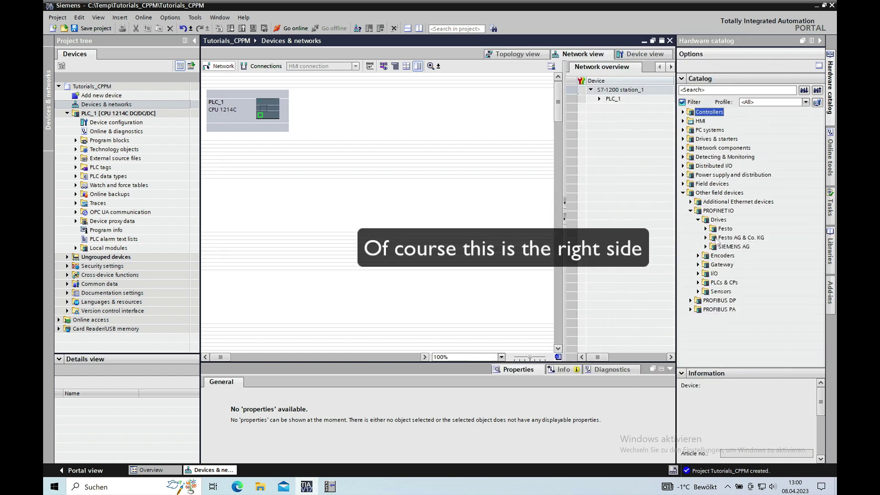
left_click(706, 237)
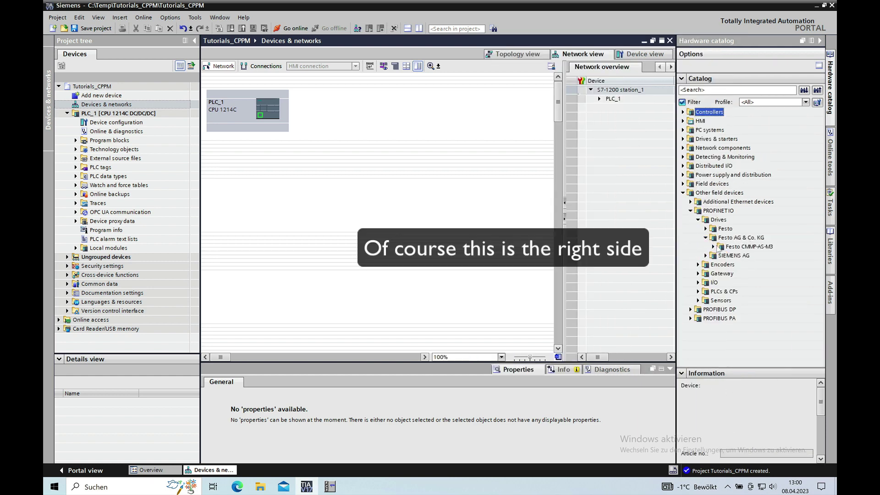
left_click(713, 246)
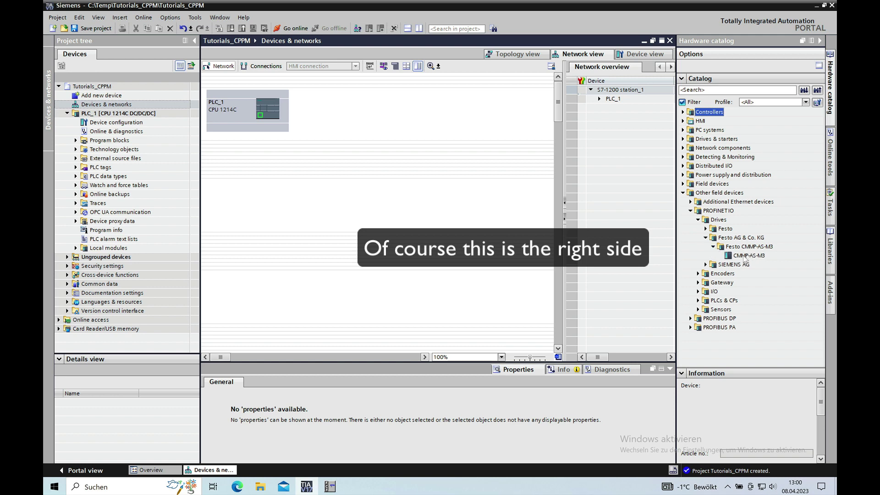
- Place a CMMP-AS-M3 drive beside PLC_1 and wire its PROFINET port to PLC_1
left_click_drag(748, 257, 395, 107)
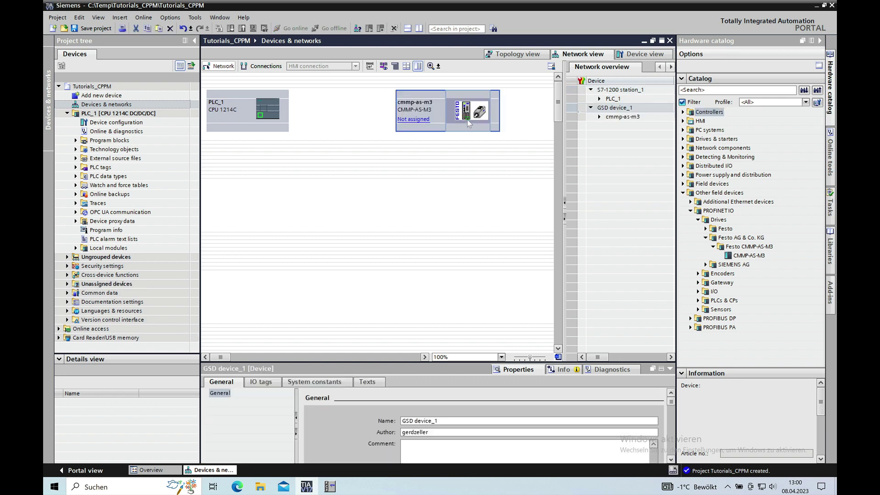
left_click_drag(466, 118, 261, 118)
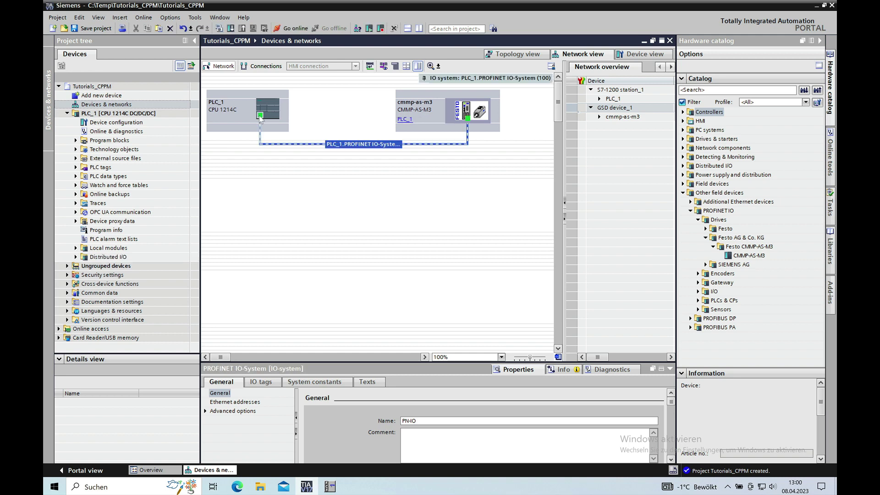
left_click(386, 176)
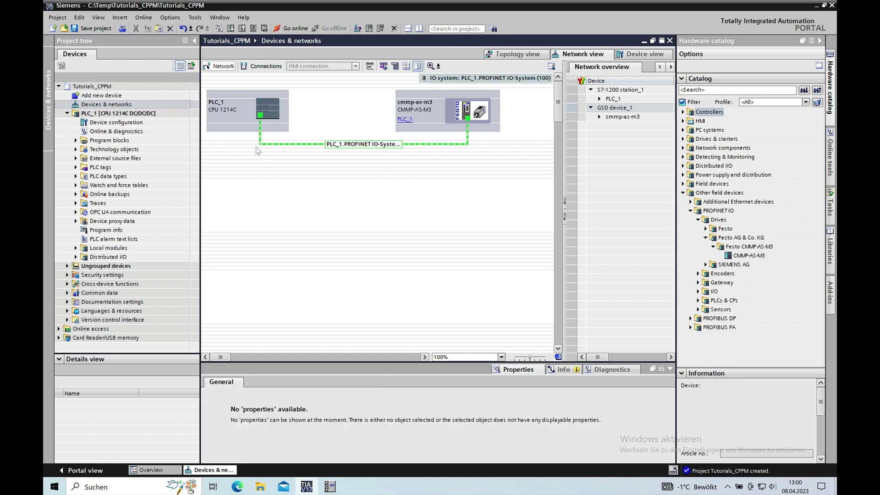
- Open PLC_1's PROFINET interface Ethernet address properties in the device view
left_click(267, 110)
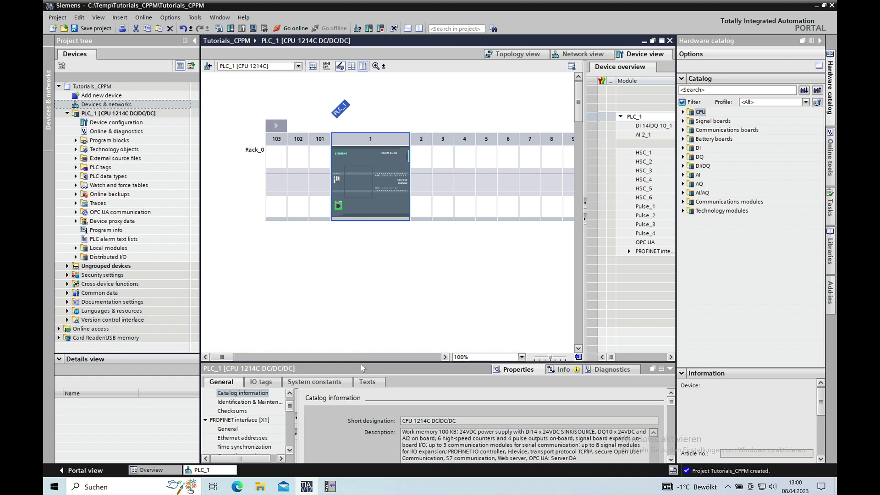
left_click_drag(362, 364, 361, 307)
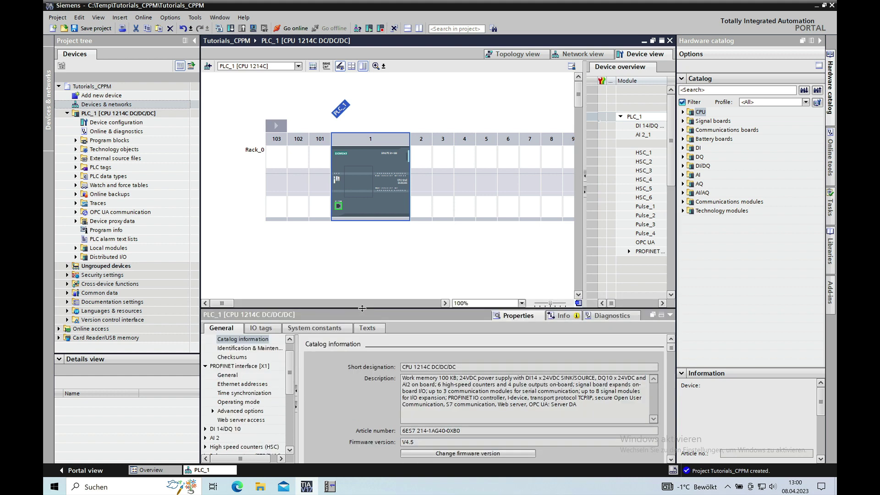
left_click(339, 206)
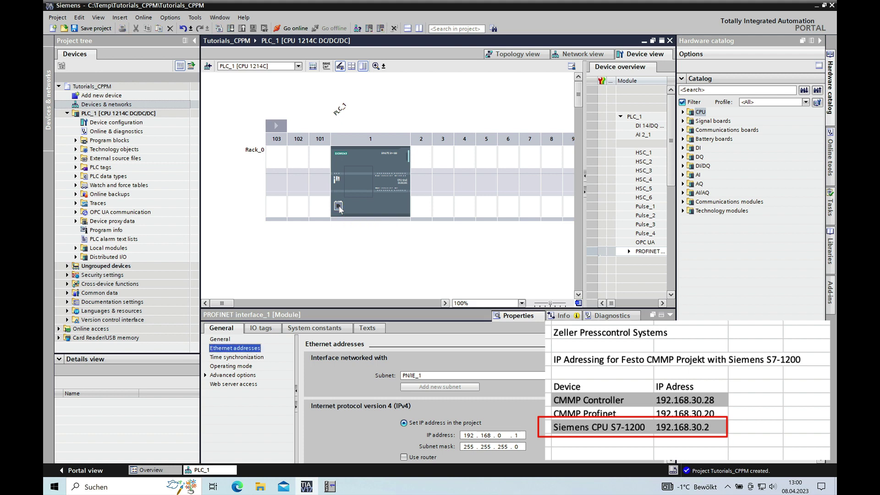
left_click(563, 315)
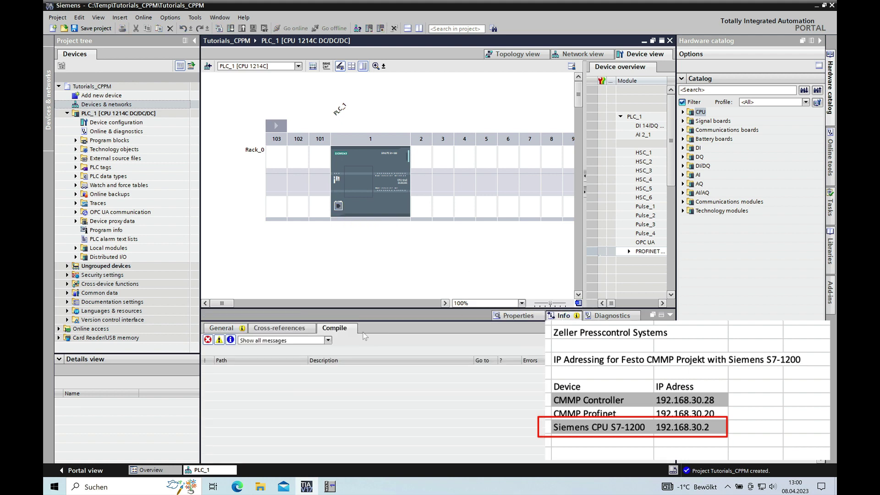
left_click(516, 316)
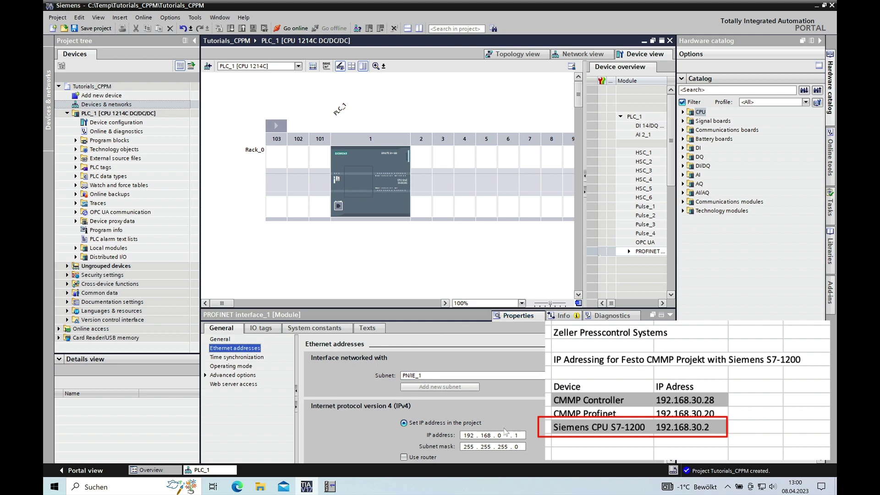
- Change the PLC's IP address from 192.168.0.1 to 192.168.30.2
left_click(479, 437)
double_click(502, 436)
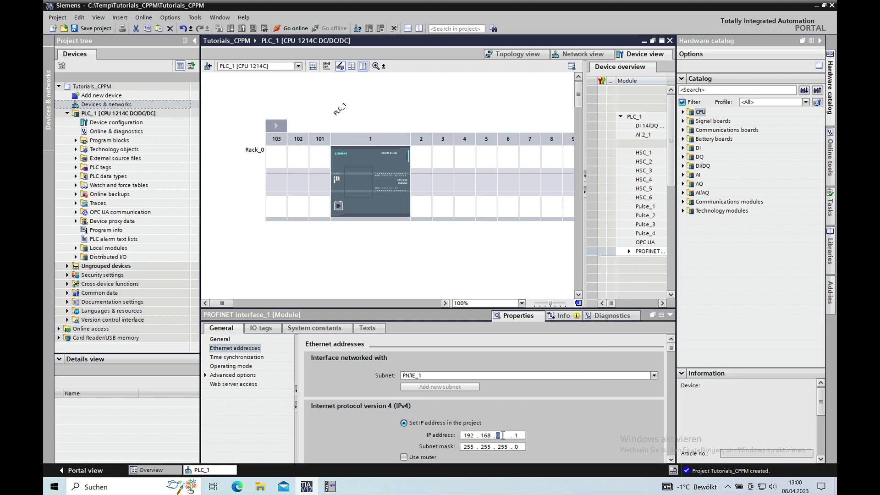
type("30")
double_click(521, 433)
type("2")
left_click(670, 459)
scroll(670, 460, "down", 10)
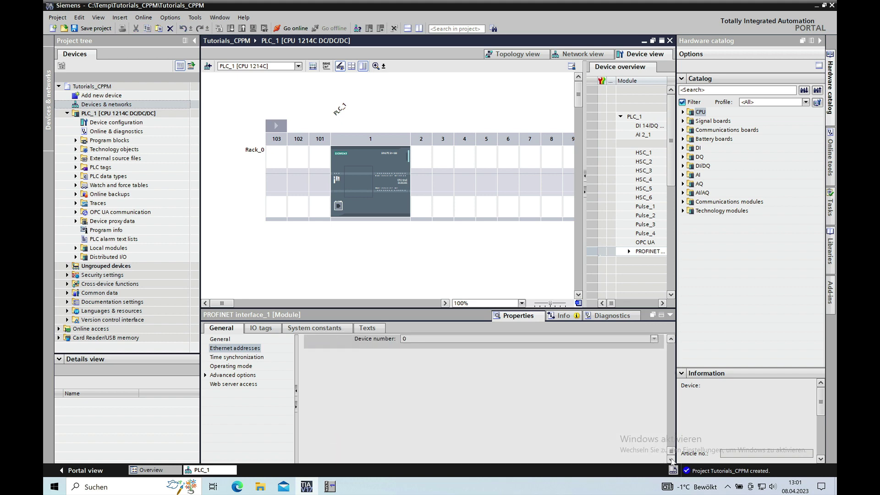
- In the network view, set the cmmp-as-m3 drive's IP to 192.168.30.20, matching FCT's fieldbus setting
left_click(464, 254)
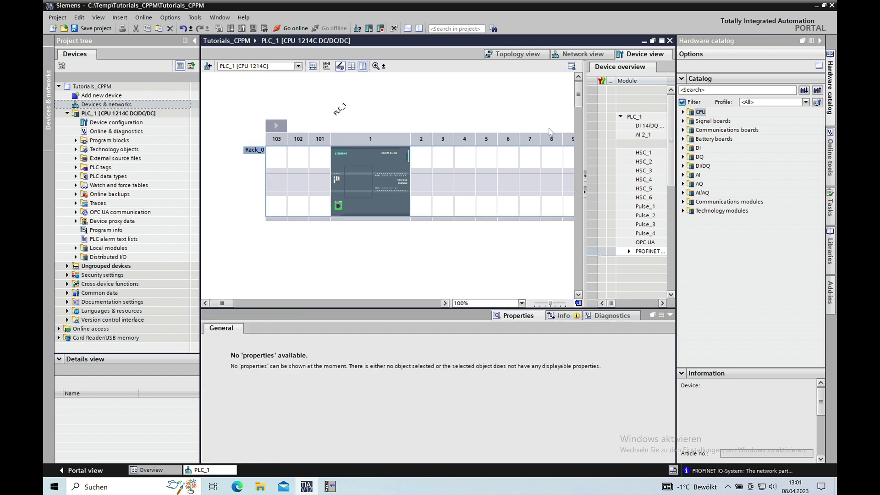
left_click(579, 54)
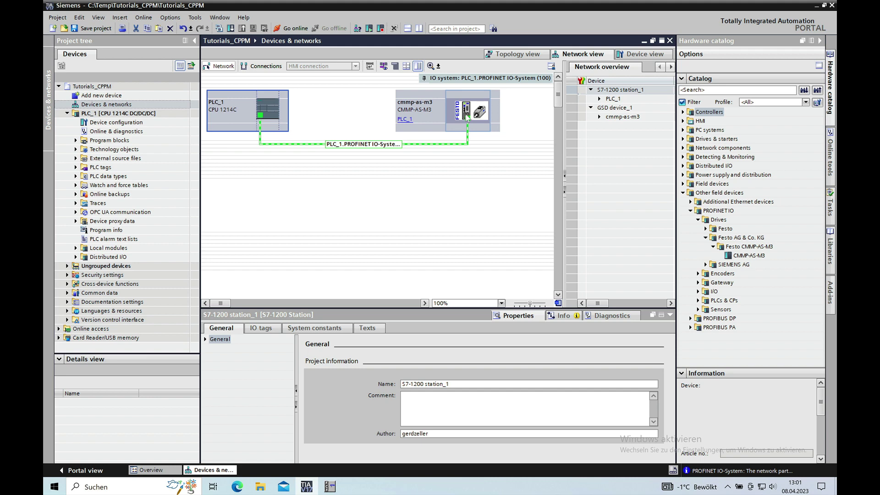
left_click(466, 117)
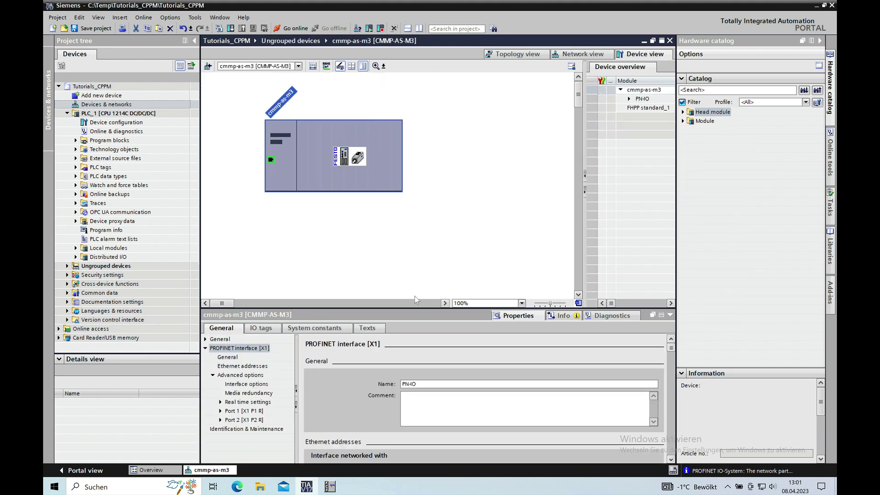
left_click(242, 366)
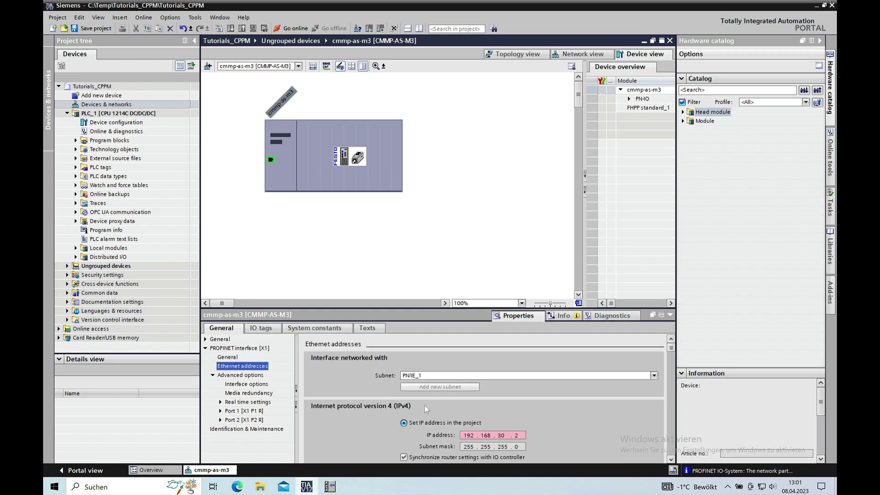
double_click(517, 435)
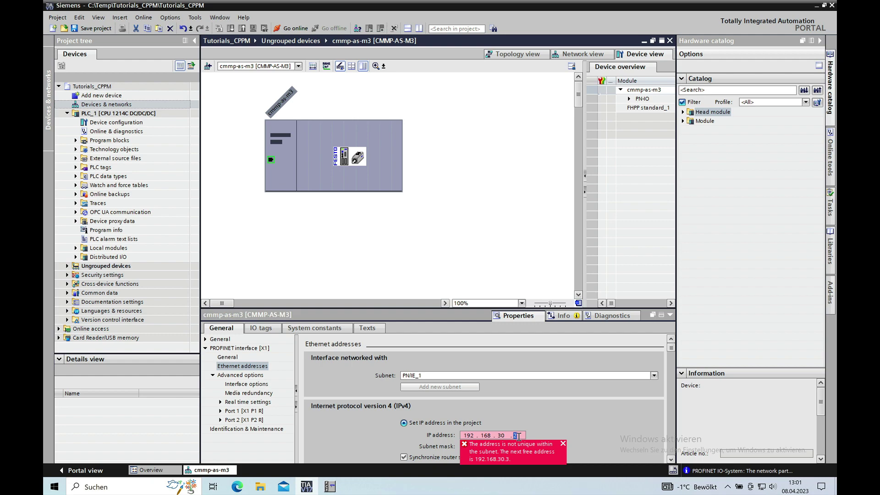
left_click(330, 486)
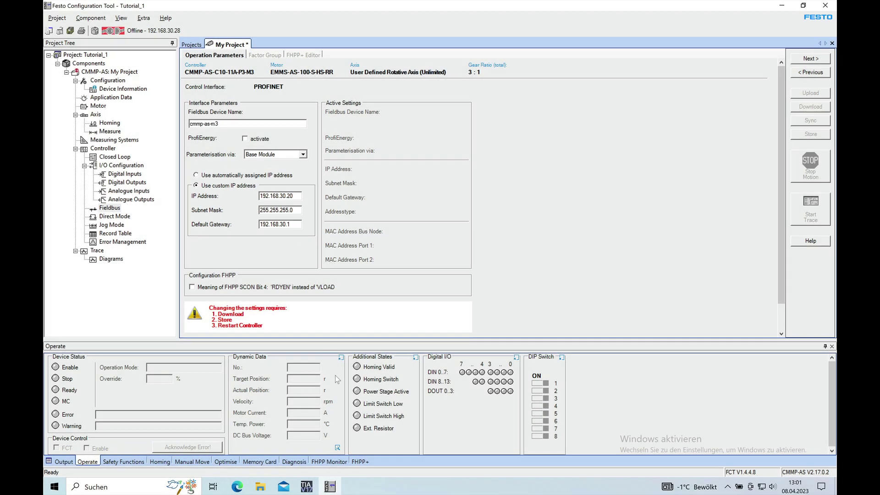
left_click(315, 489)
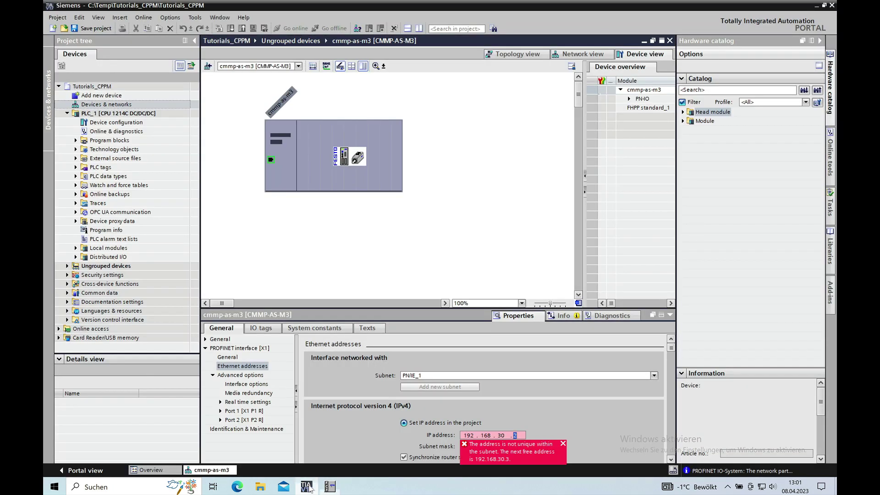
type("20")
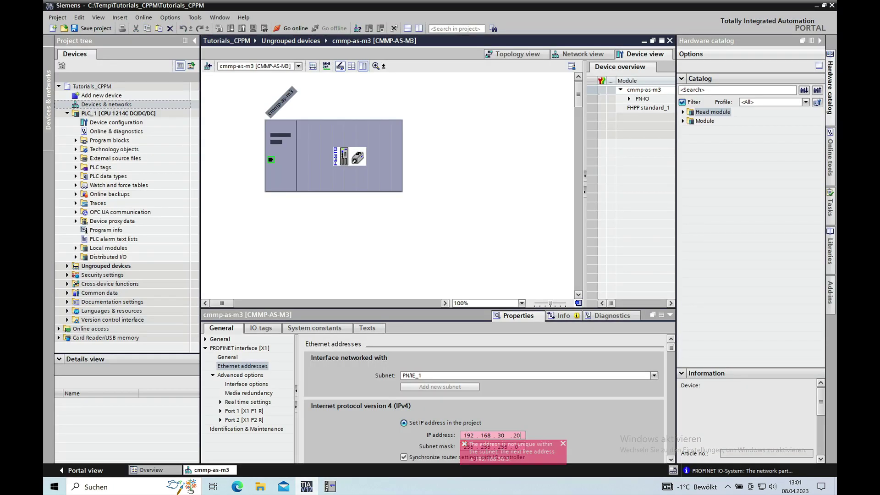
key("Return")
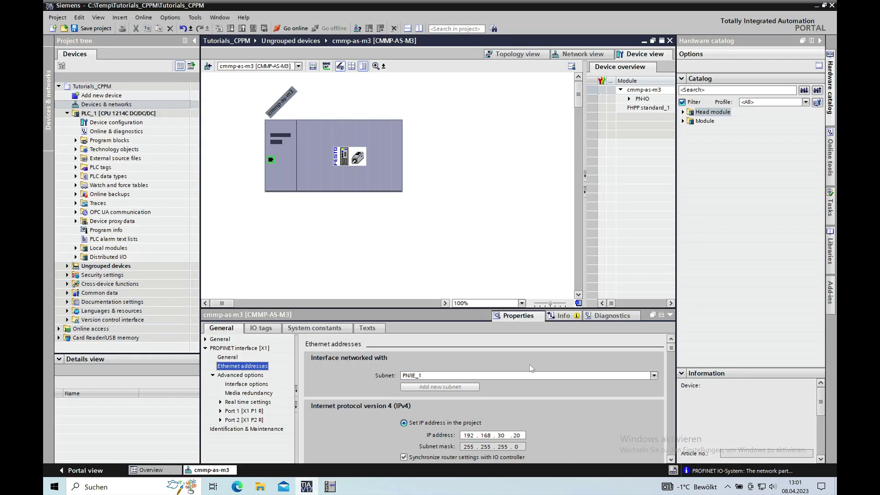
- Rebuild all of PLC_1's hardware configuration, compiling with 0 errors and 1 warning
right_click(120, 114)
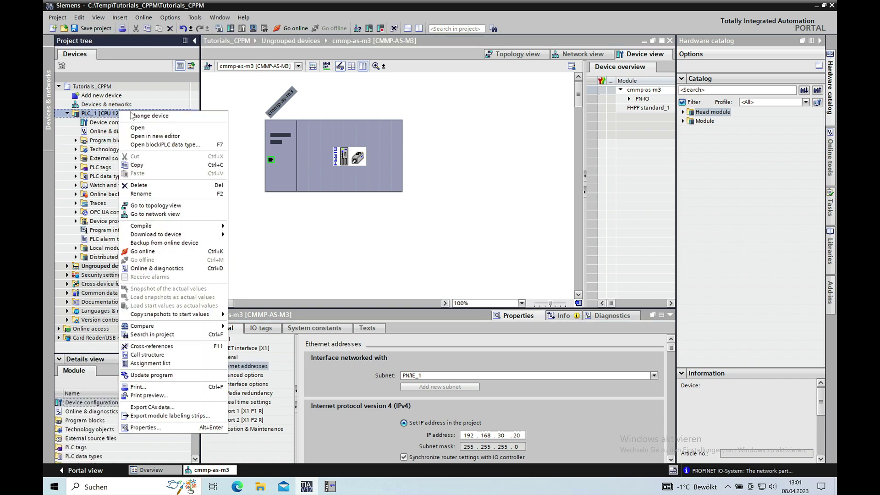
mouse_move(182, 229)
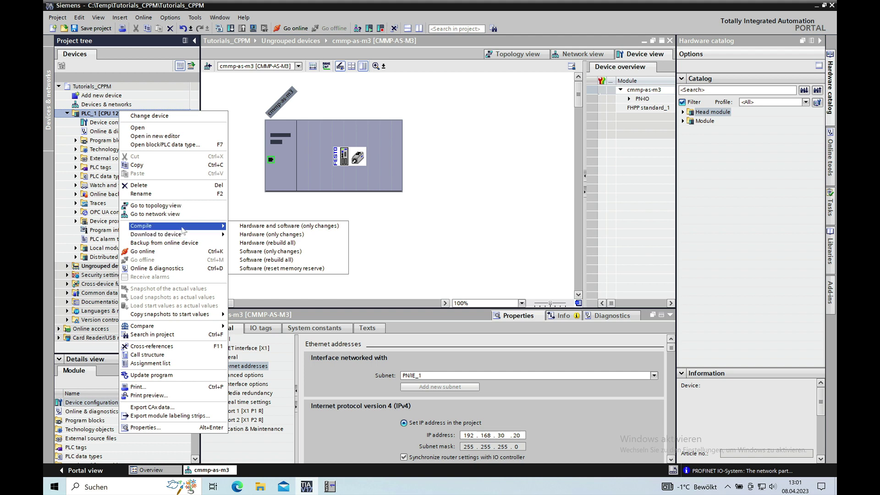
left_click(290, 244)
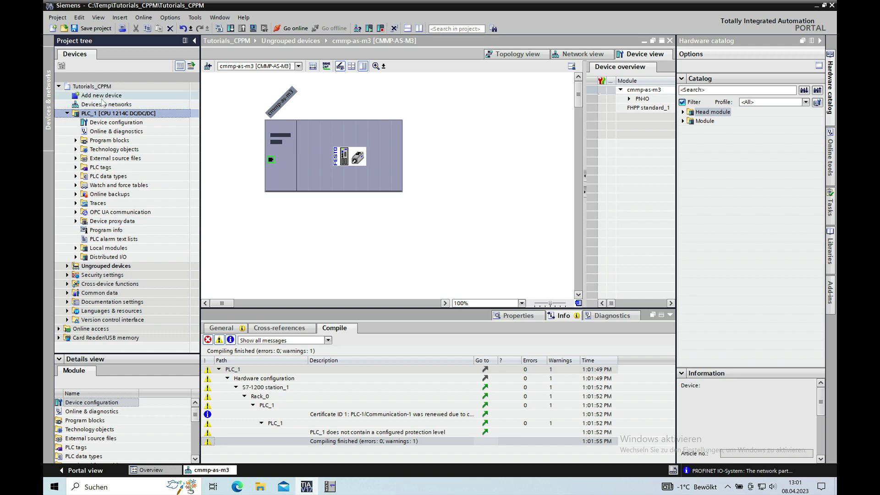
- Start a hardware configuration download for PLC_1
right_click(109, 115)
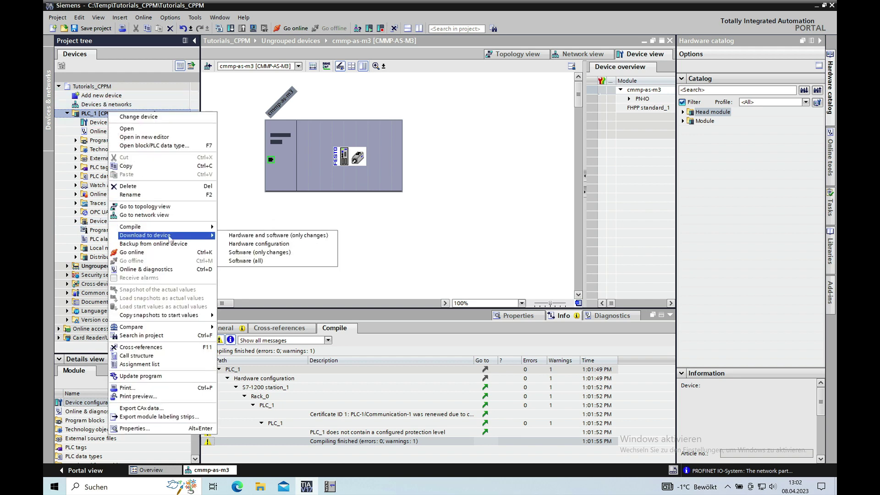
left_click(267, 243)
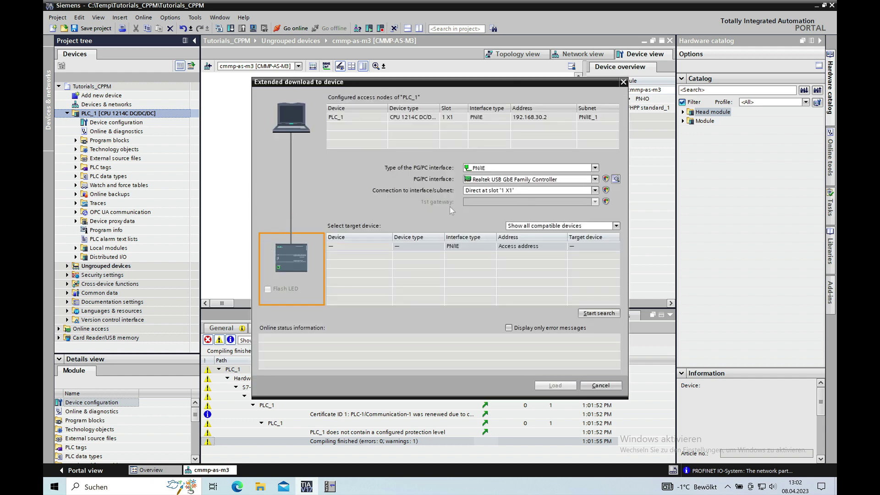
- Select the Realtek USB GbE adapter, find PLC_1 at 192.168.30.2, and load to it
left_click(595, 179)
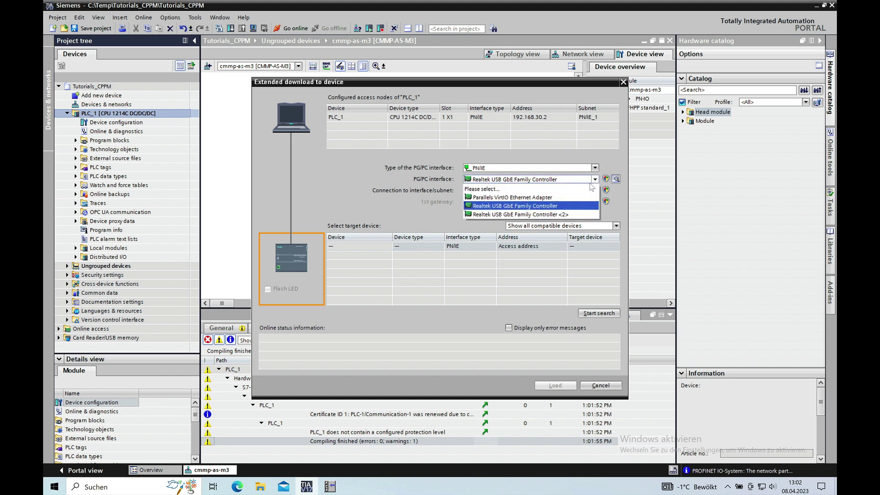
left_click(558, 206)
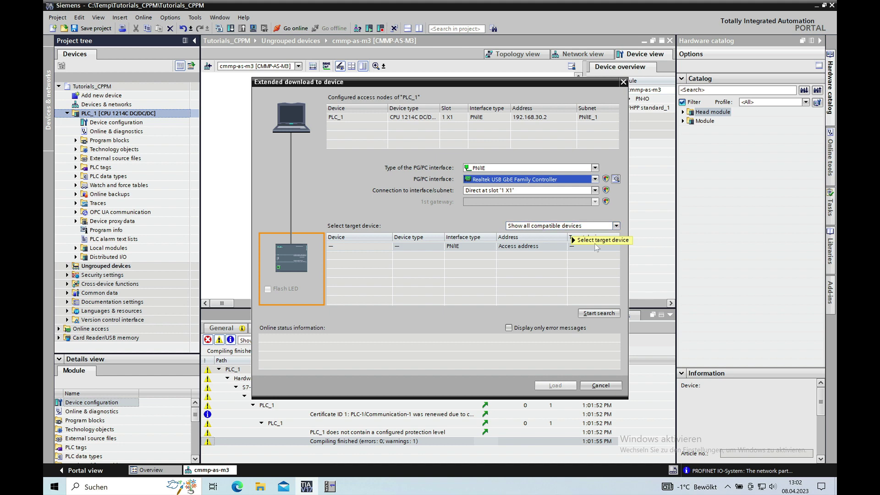
left_click(599, 314)
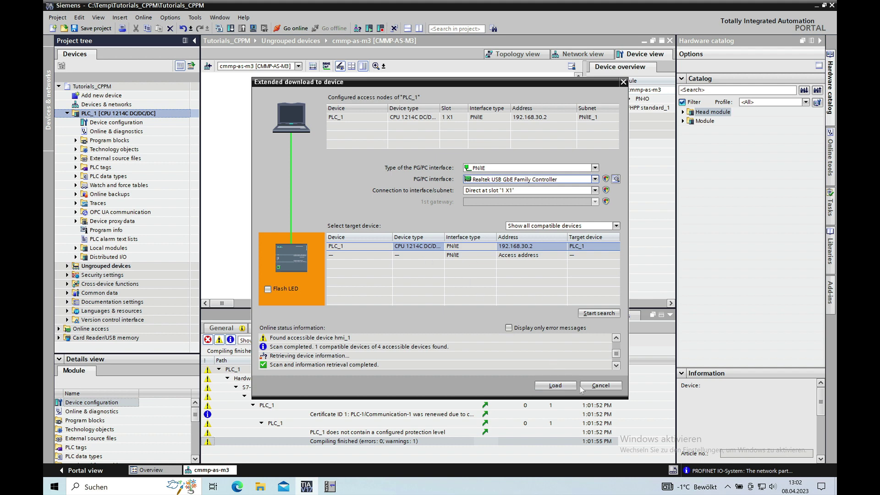
left_click(561, 388)
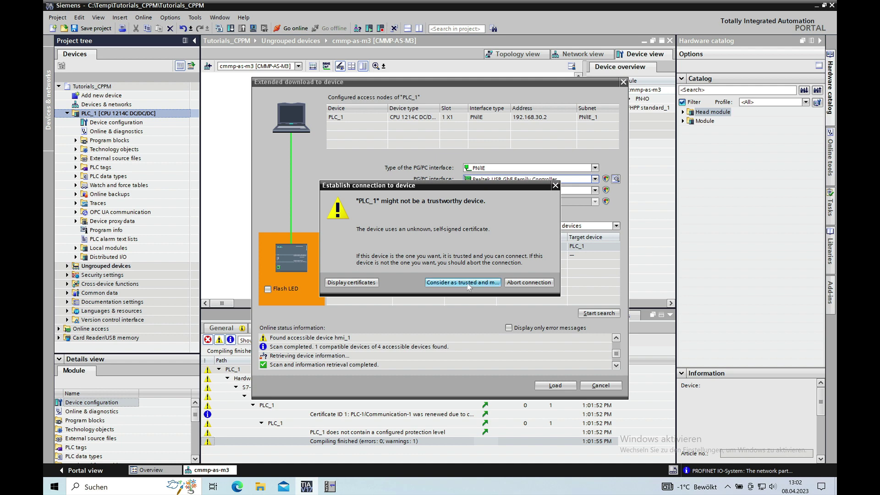
- Trust PLC_1's self-signed certificate, load the configuration, and restart PLC_1 with 0 errors
left_click(467, 283)
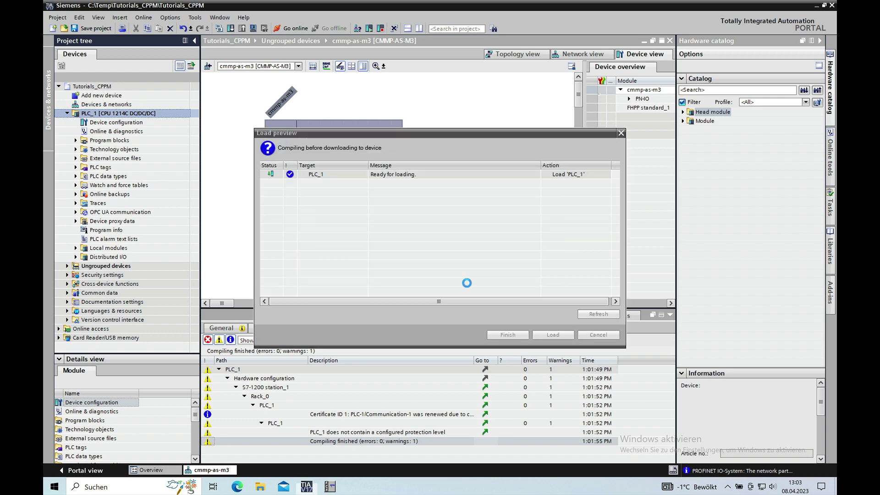
left_click(552, 335)
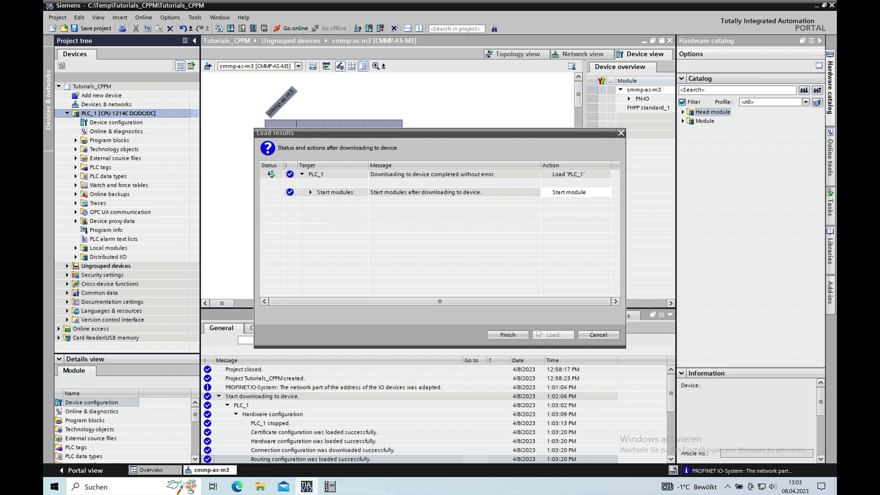
left_click(513, 335)
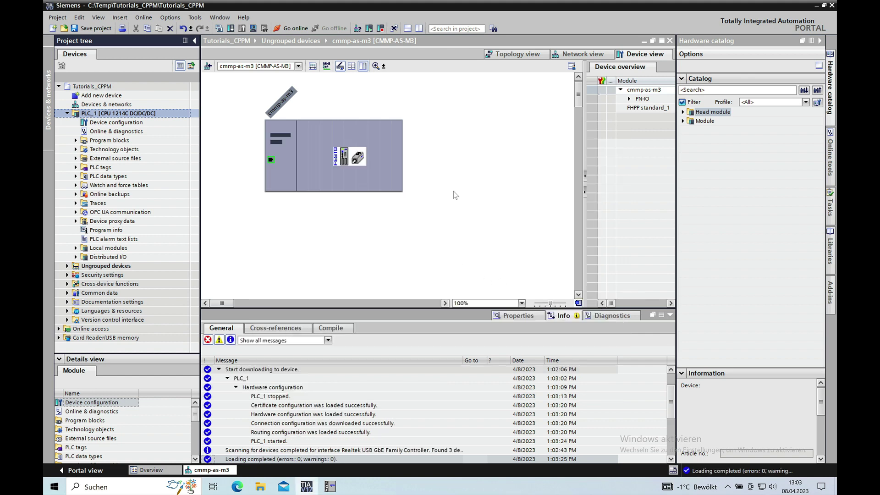
- Switch to the Network view showing PLC_1 and cmmp-as-m3 on the PROFINET IO-System
left_click(582, 54)
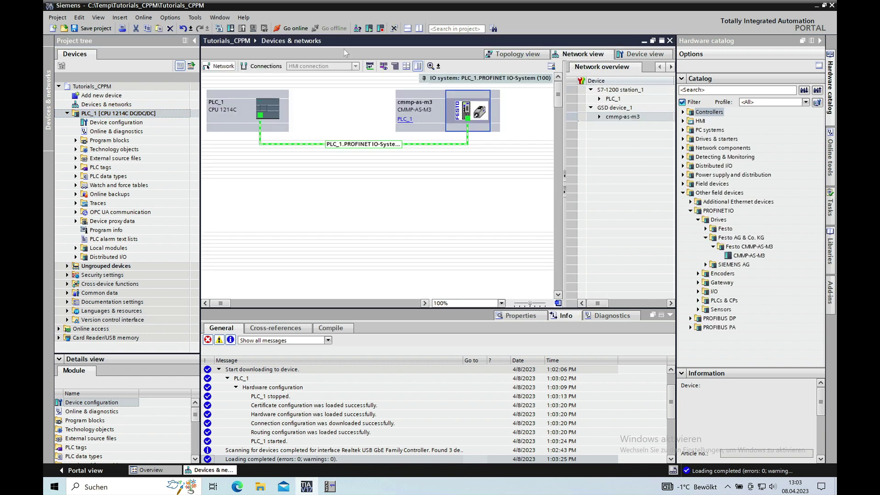